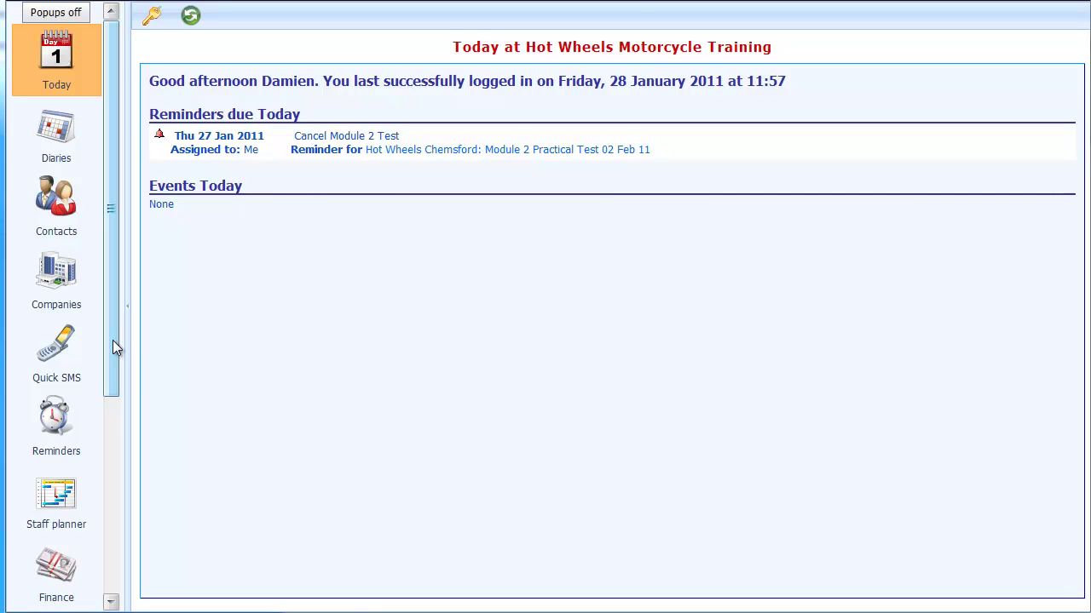
Open My Departments and Staff under My Company to list the Chelmsford and Danbury staff
drag(112, 340, 115, 574)
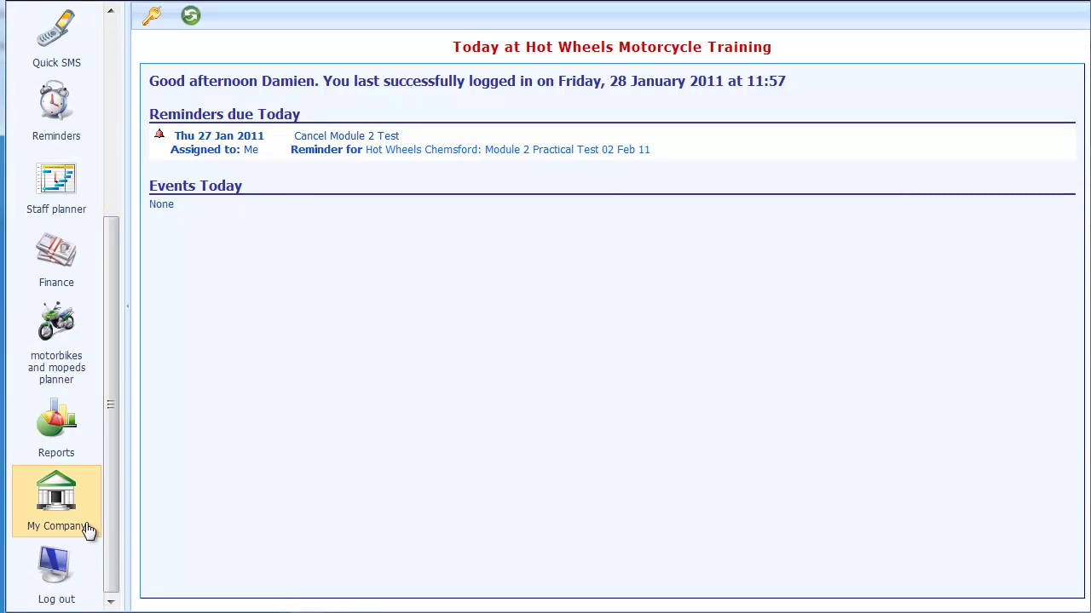
click(66, 504)
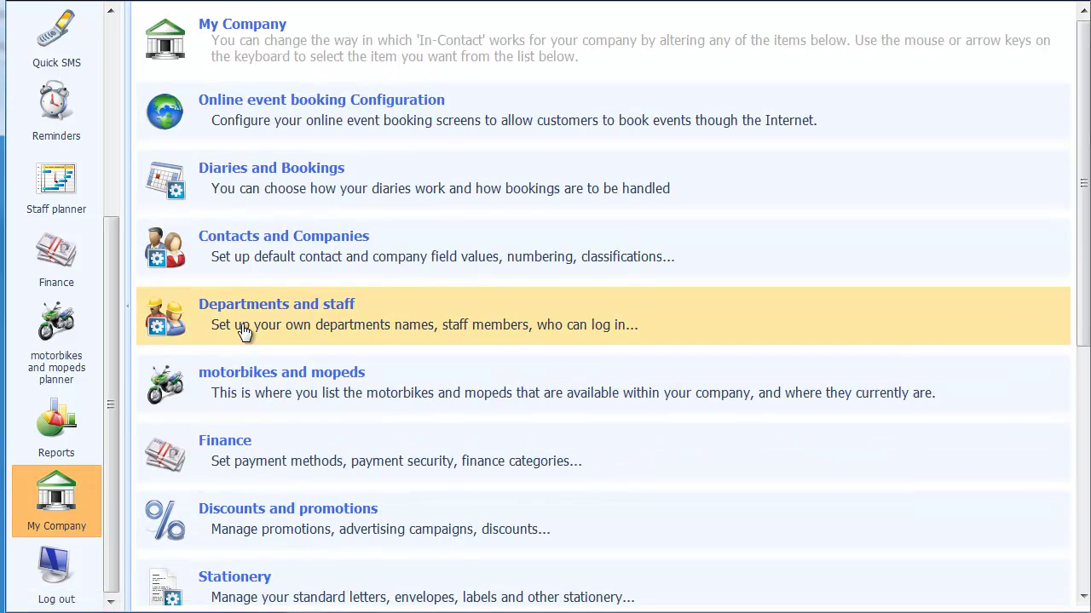
click(243, 331)
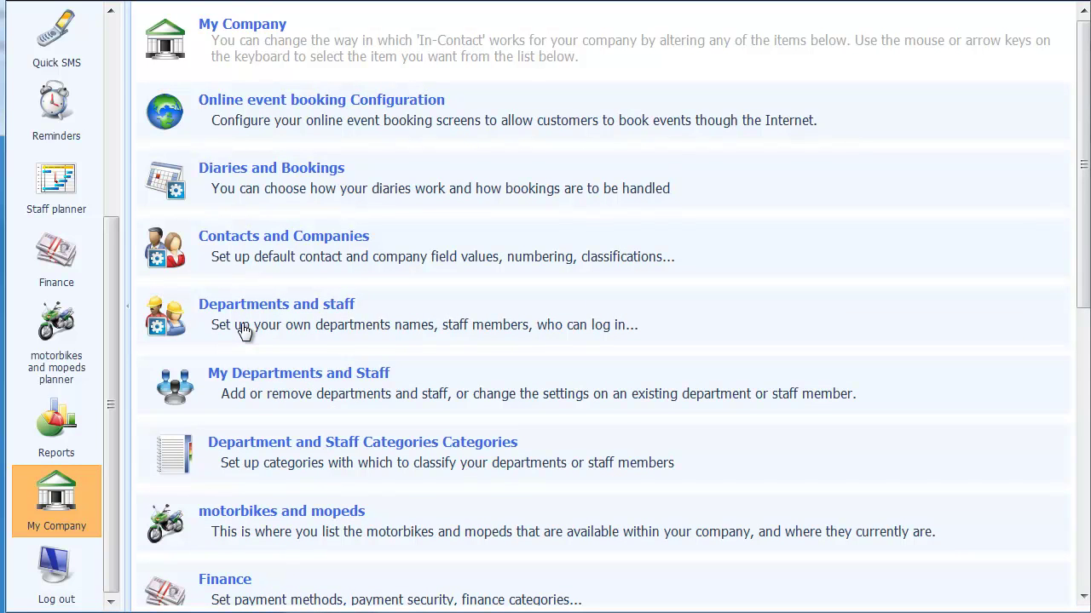
click(286, 392)
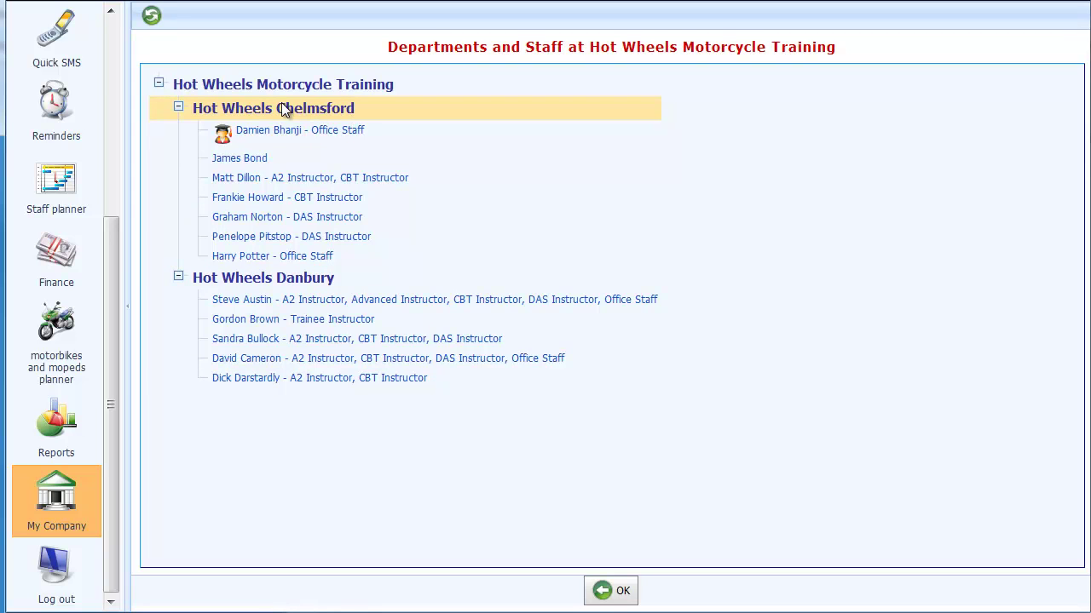
mouse_move(361, 132)
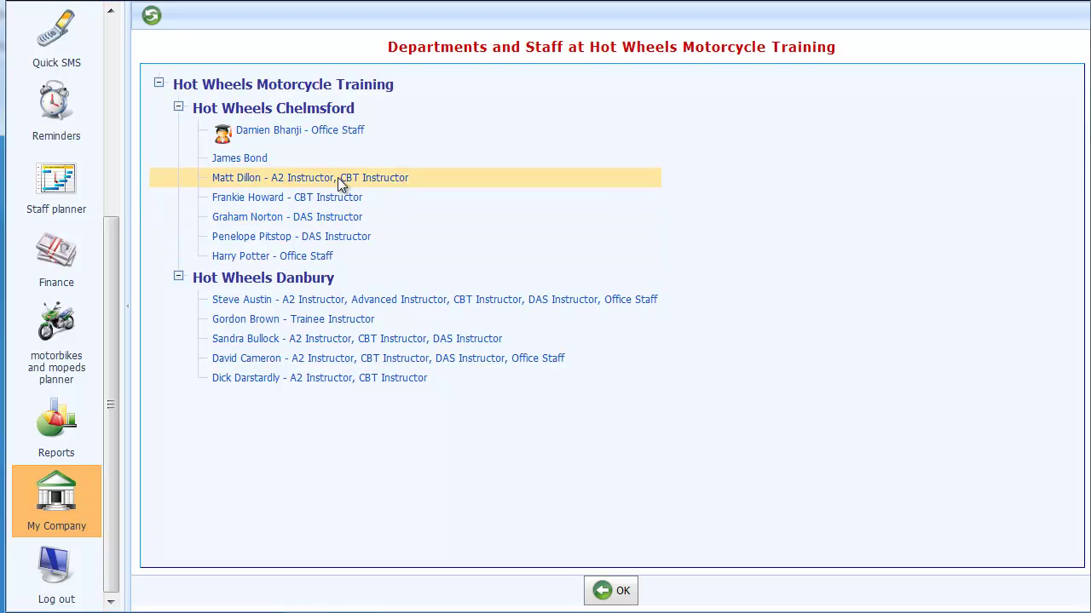
Give the second Chelmsford staff member the A2, Advanced, CBT and DAS Instructor categories
right_click(263, 159)
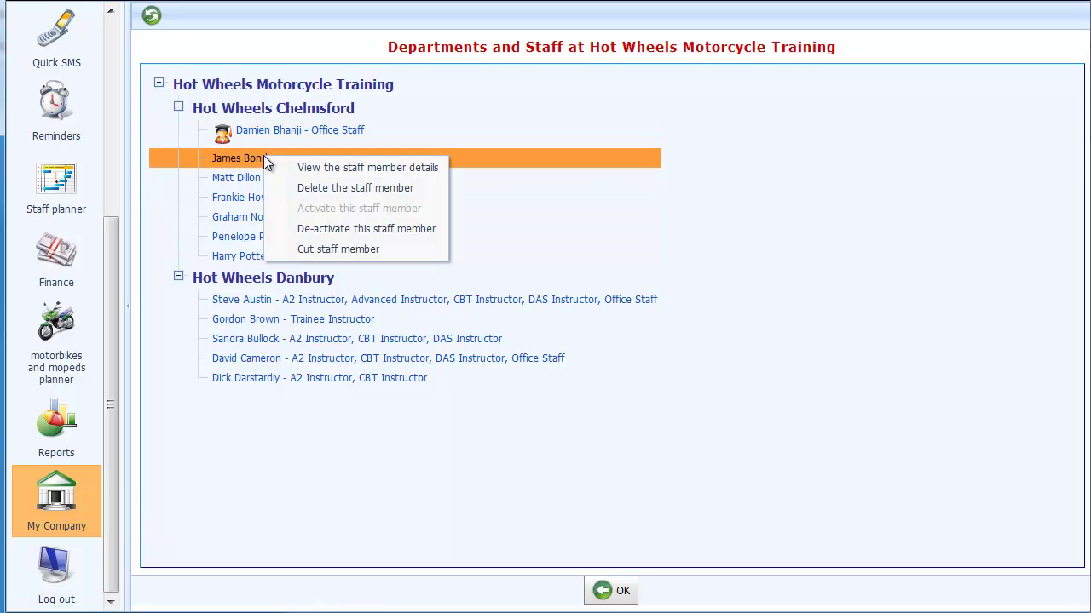
click(309, 168)
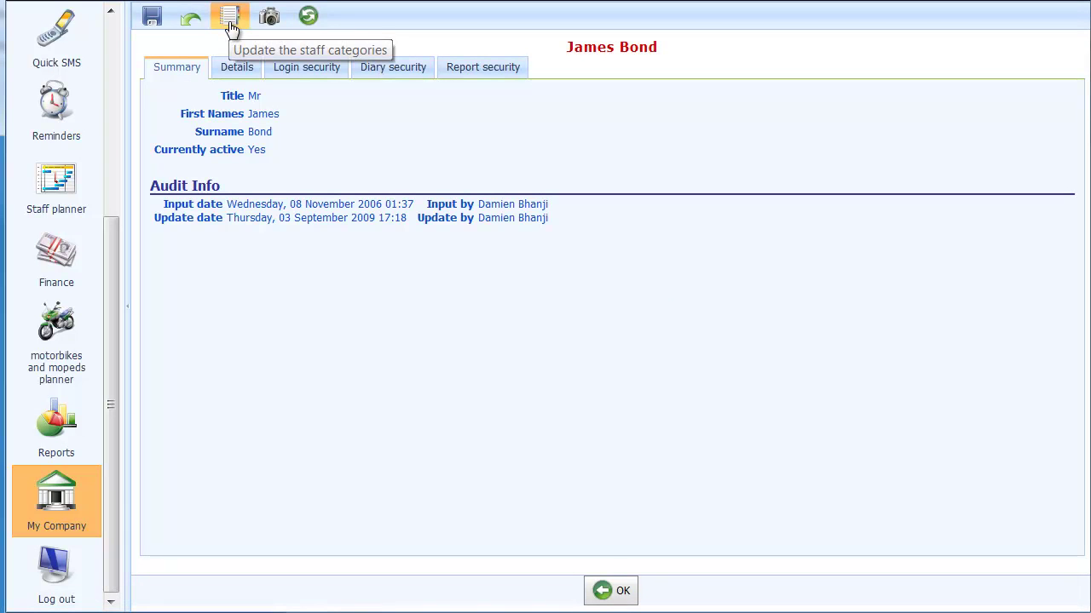
click(228, 21)
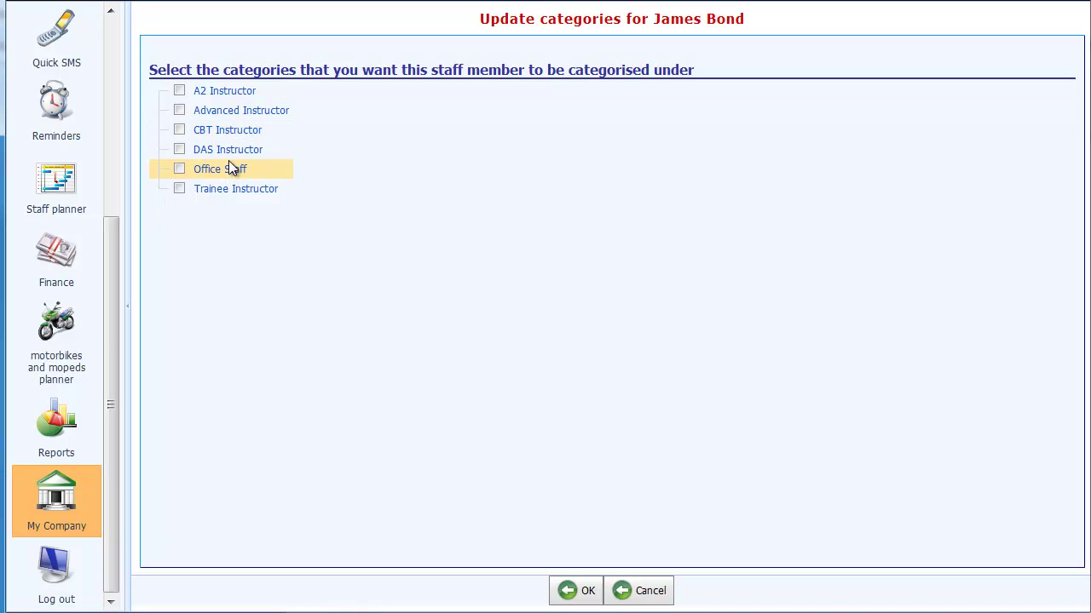
click(176, 90)
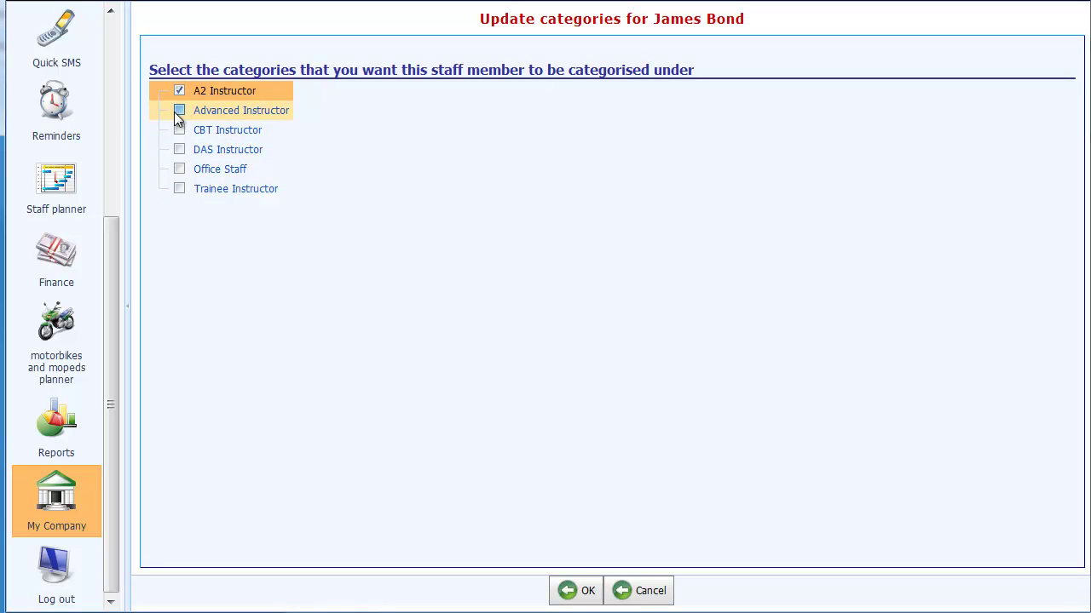
click(178, 109)
click(178, 149)
click(178, 130)
click(588, 591)
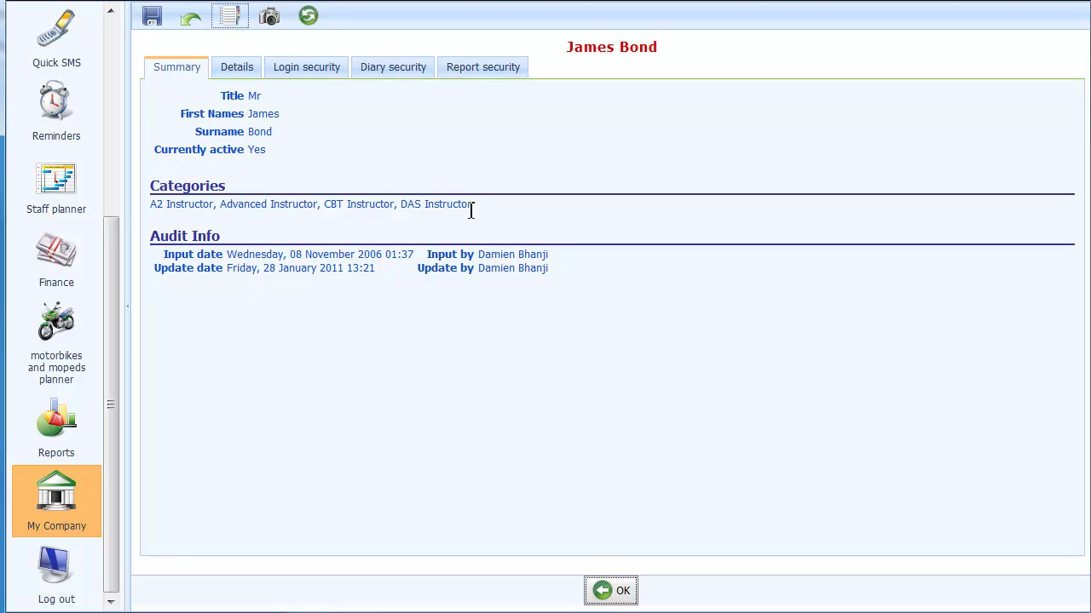
click(603, 591)
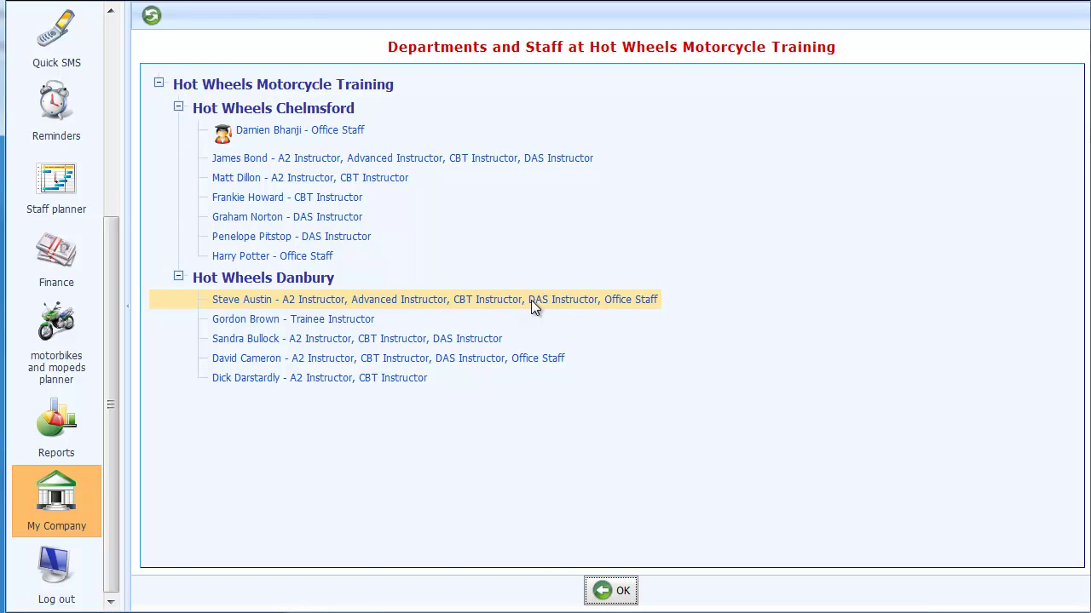
click(152, 18)
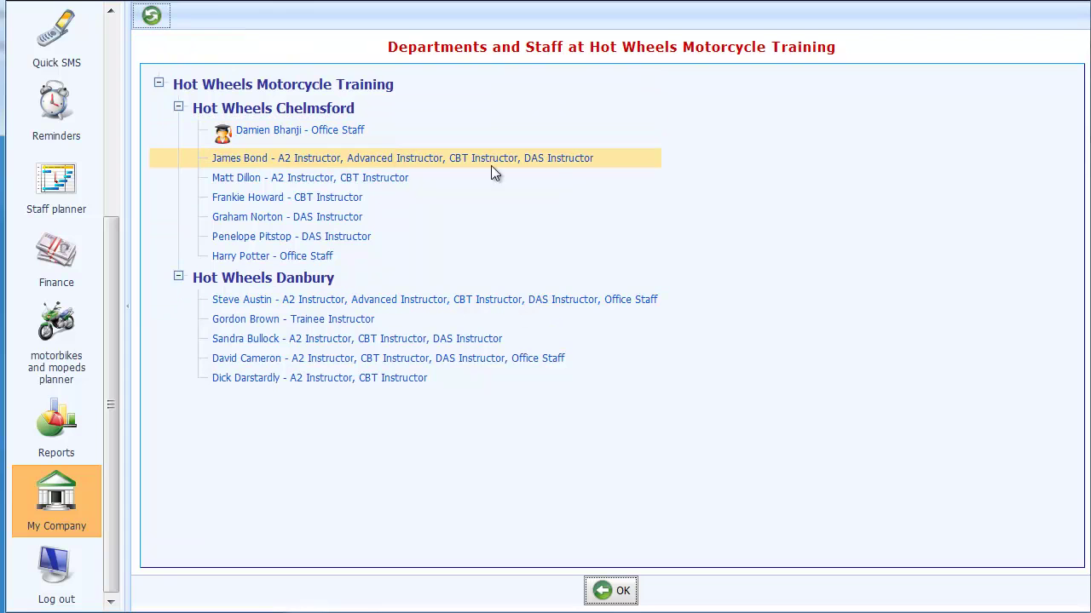
Replace that staff member's four instructor categories with Office Staff alone
right_click(251, 158)
click(279, 170)
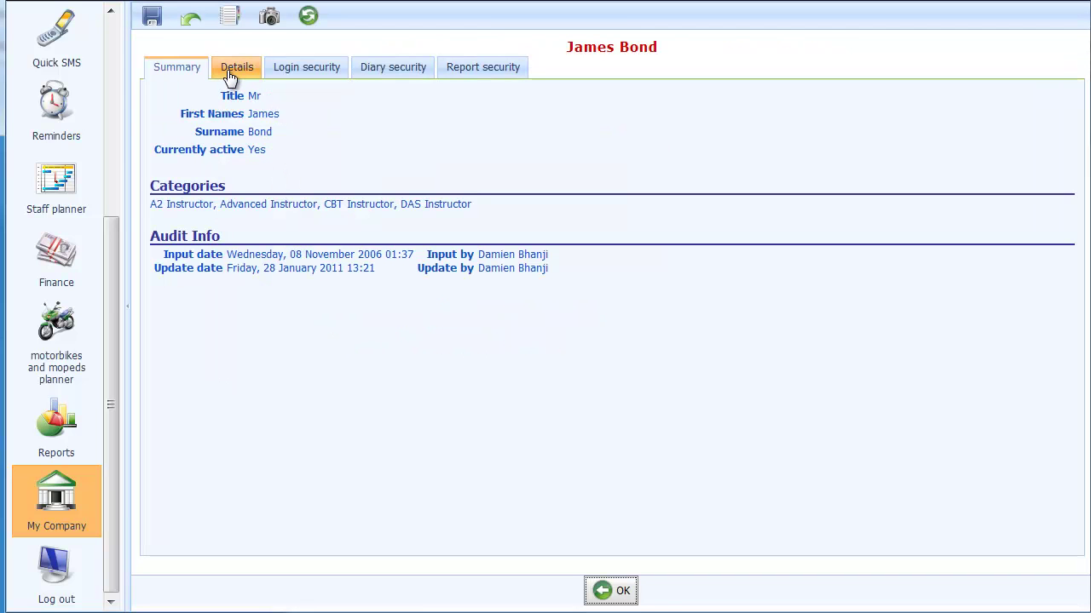
click(228, 15)
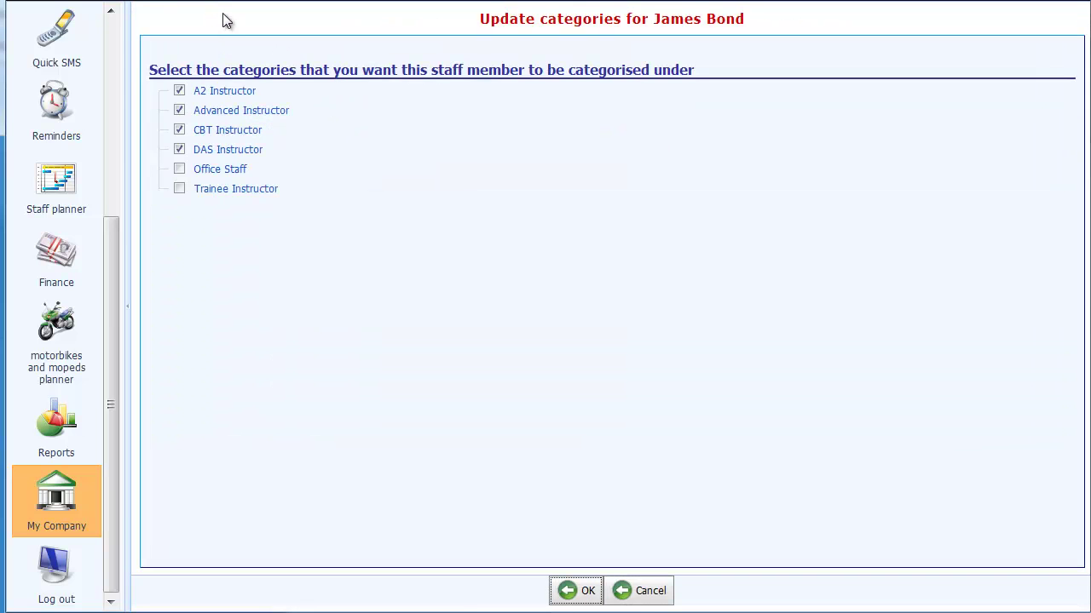
click(179, 169)
click(179, 149)
click(178, 130)
click(178, 110)
click(178, 90)
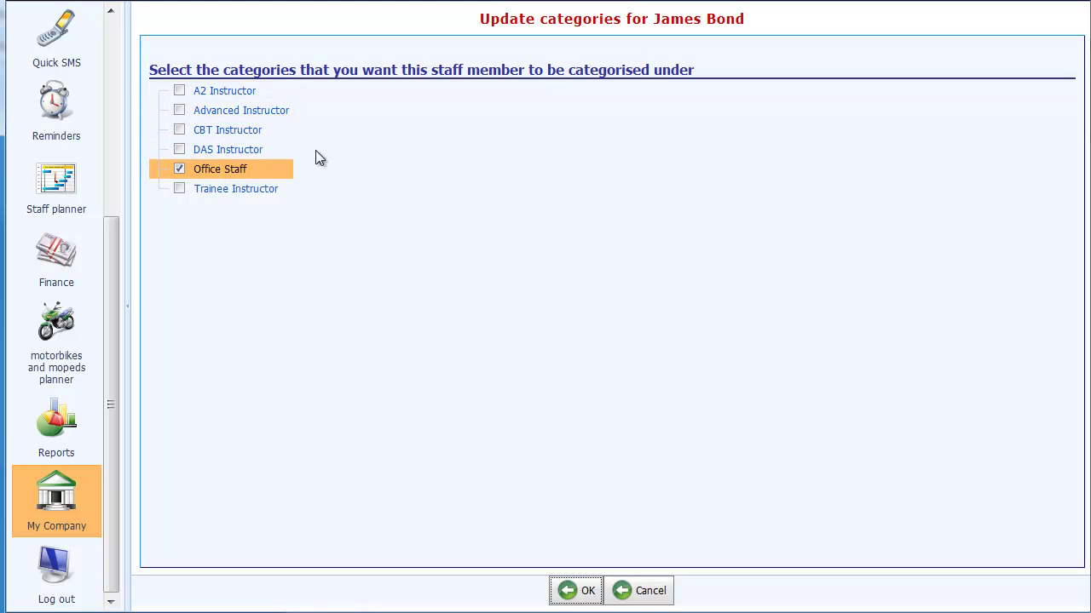
click(582, 588)
click(581, 589)
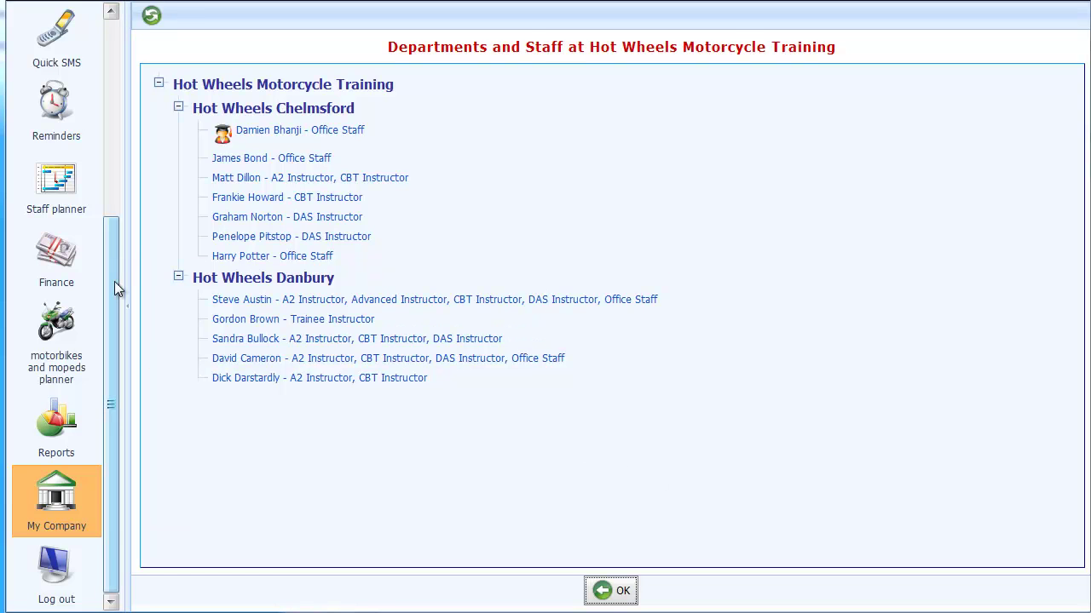
drag(115, 281, 127, 43)
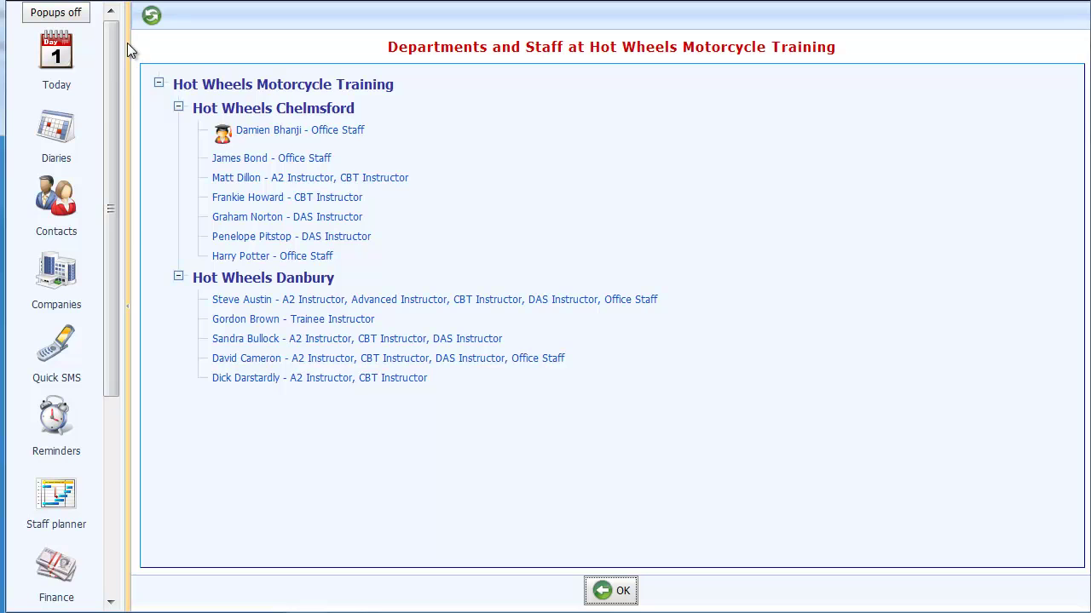
In the Diaries, book the Chelmsford CBT Instructor onto the Sat 29 Jan 09:00 CBT event
click(56, 161)
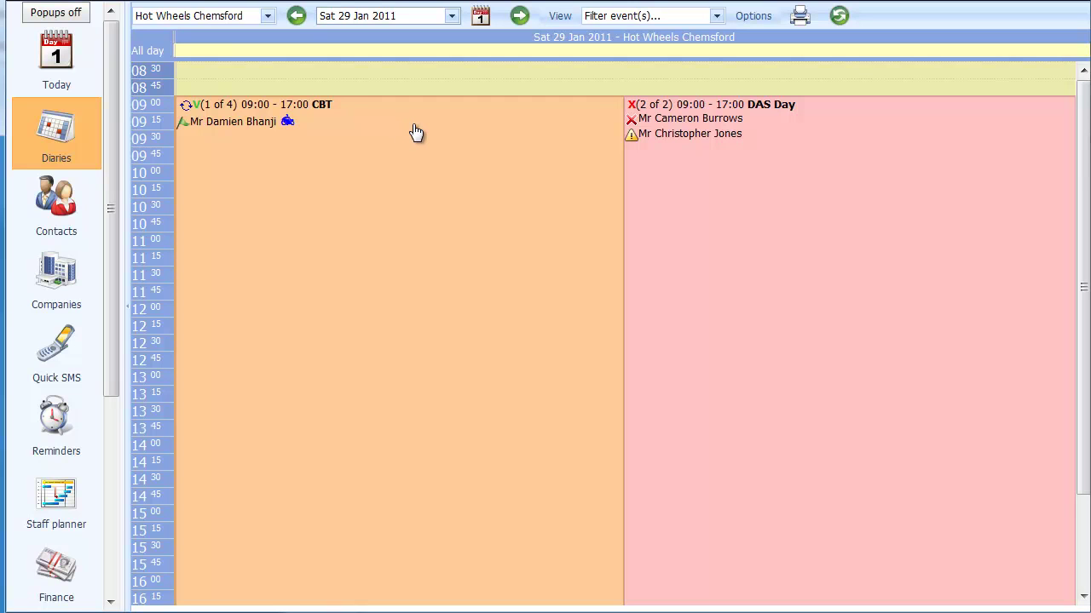
click(323, 106)
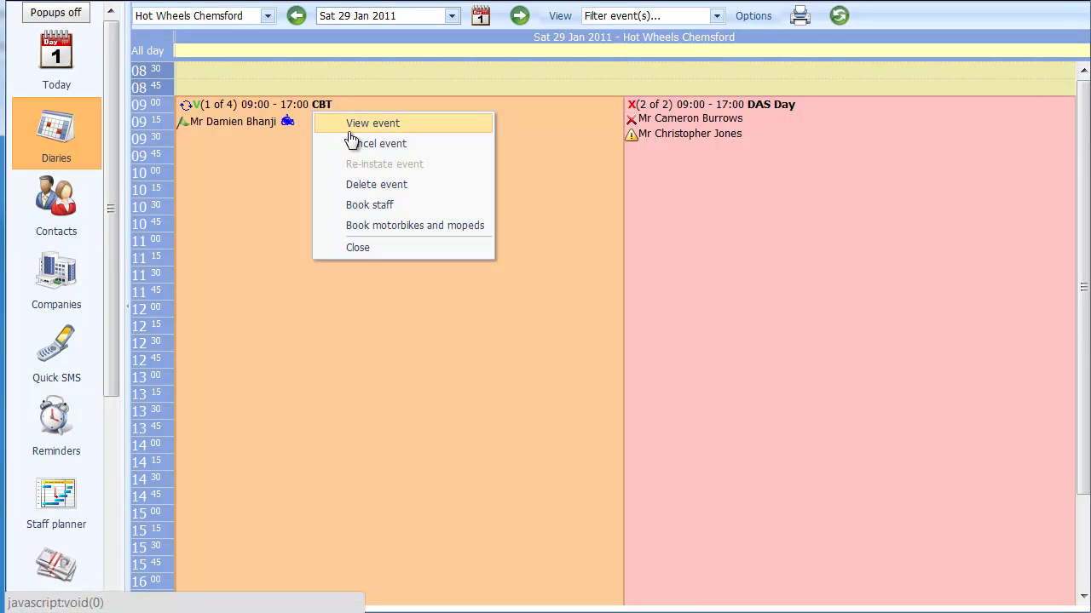
click(418, 210)
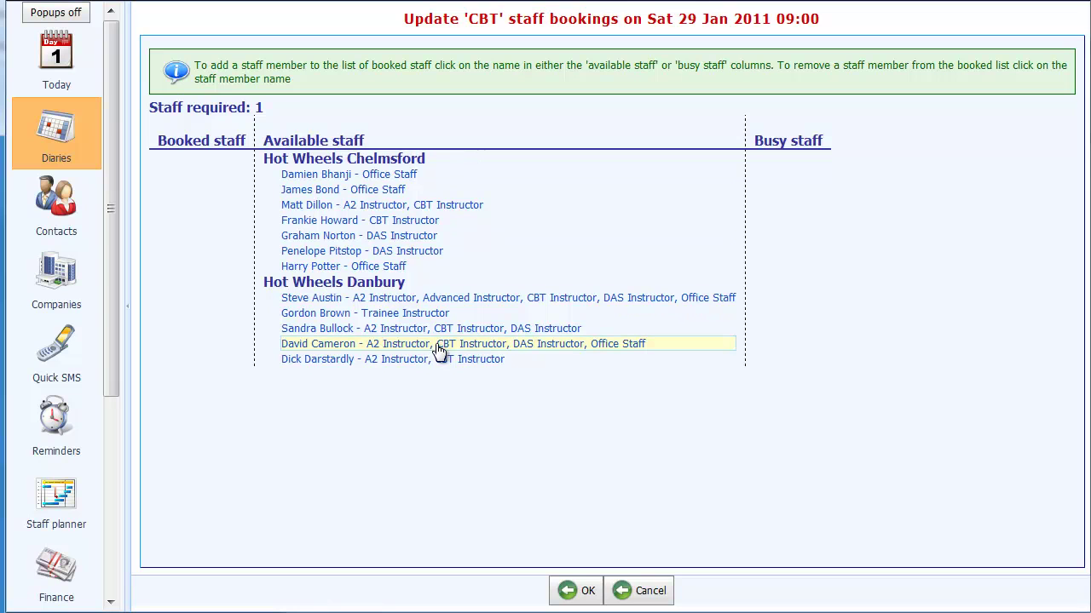
click(346, 225)
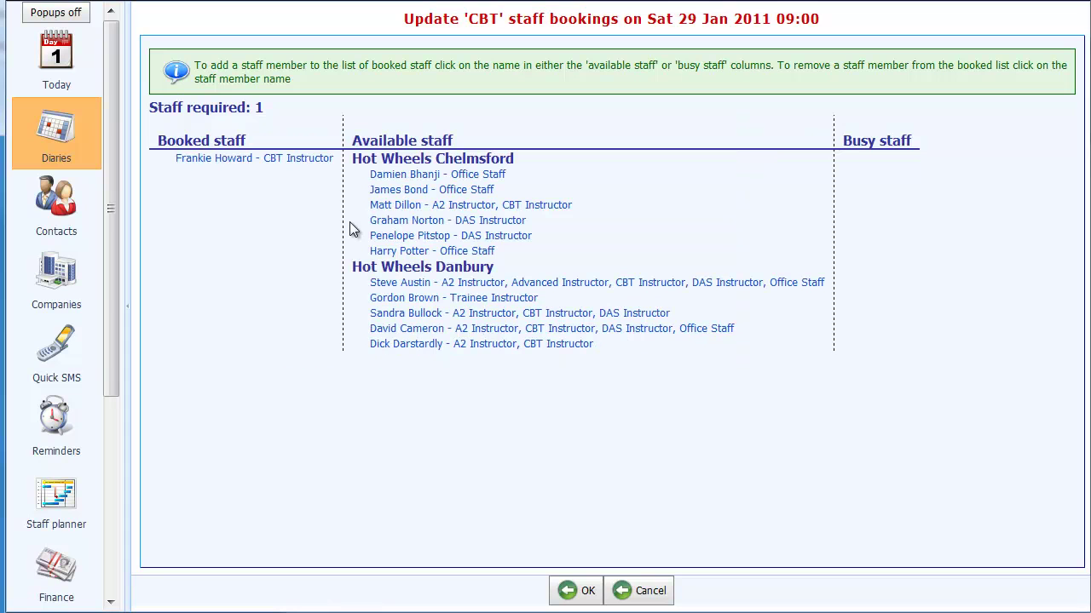
click(576, 591)
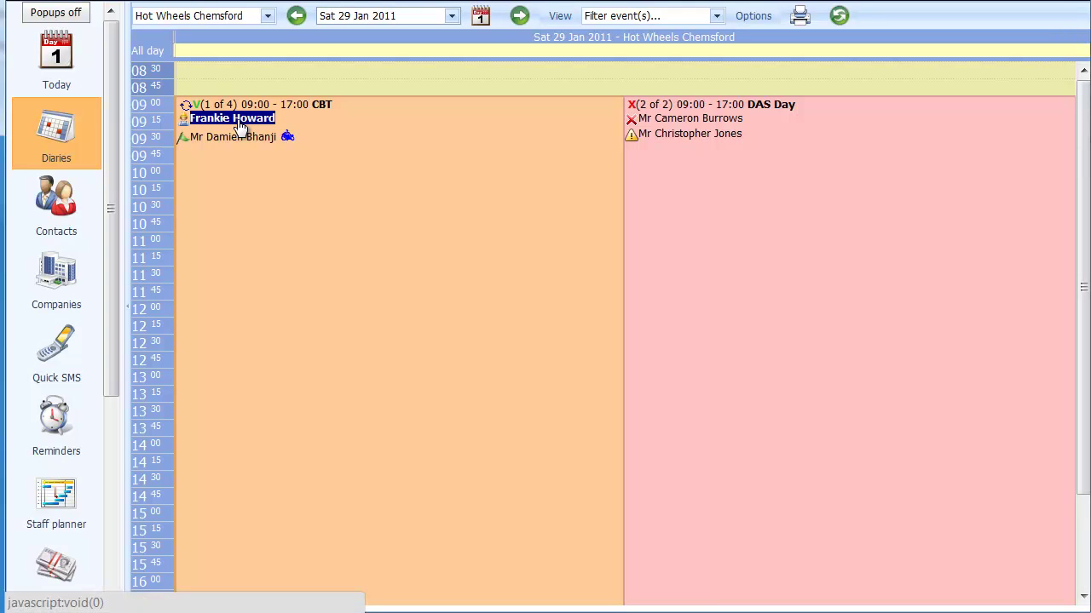
Book Graham Norton onto the 09:00 DAS Day event on Sat 29 Jan 2011
click(776, 117)
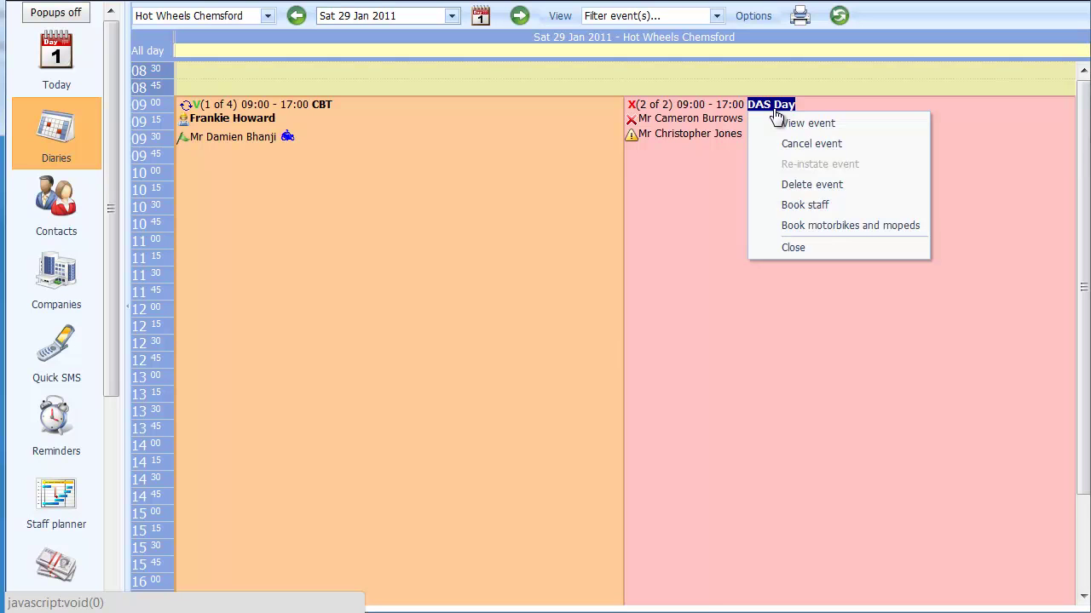
click(806, 209)
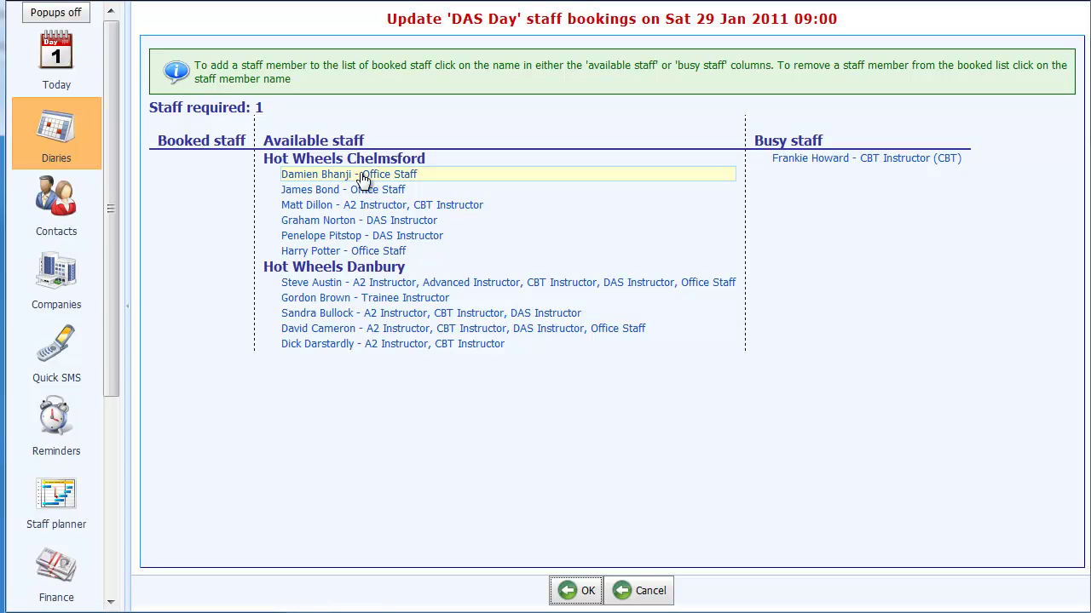
click(383, 220)
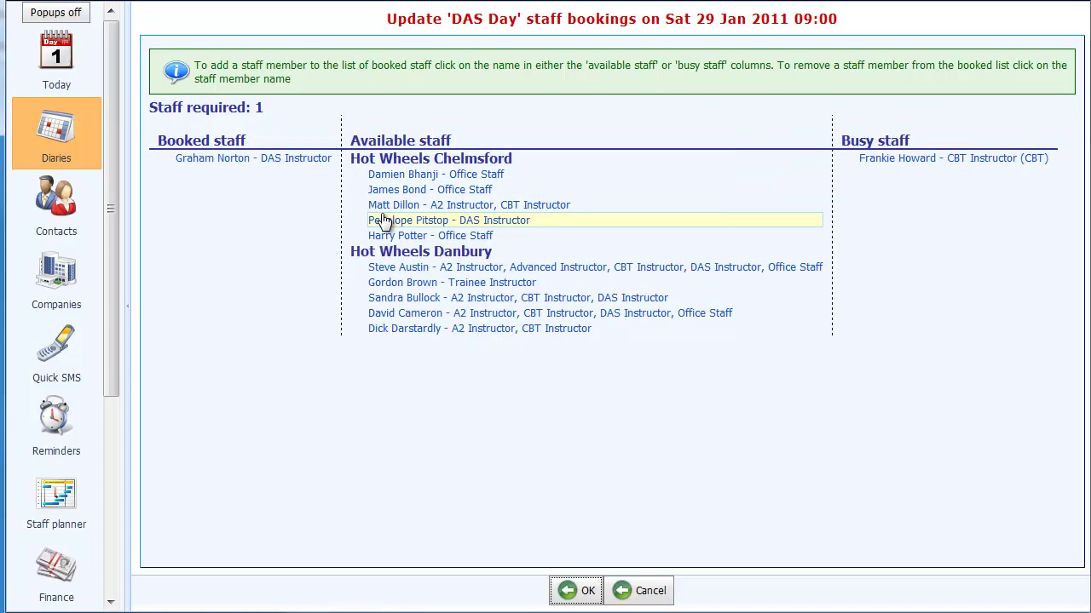
click(569, 590)
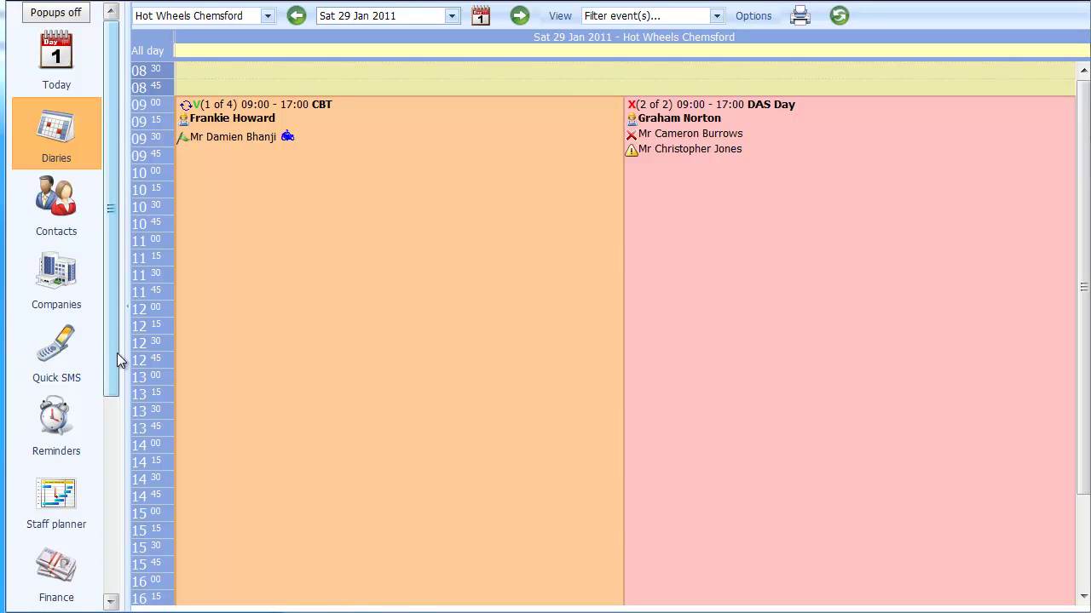
drag(110, 375, 111, 487)
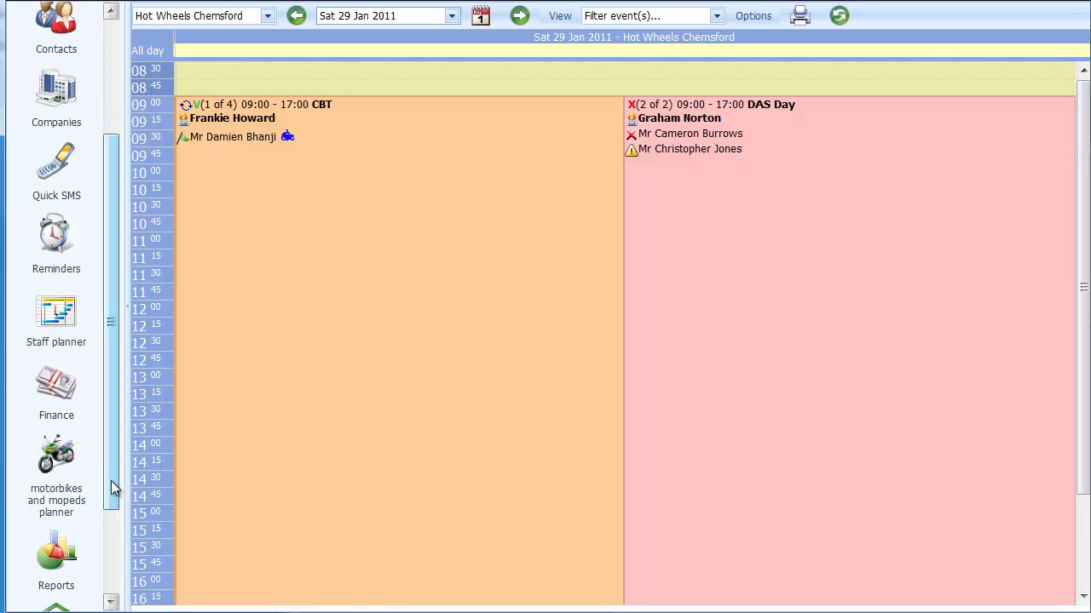
Open the Staff planner and review the week's bookings, including Tuesday's events needing staff
click(63, 334)
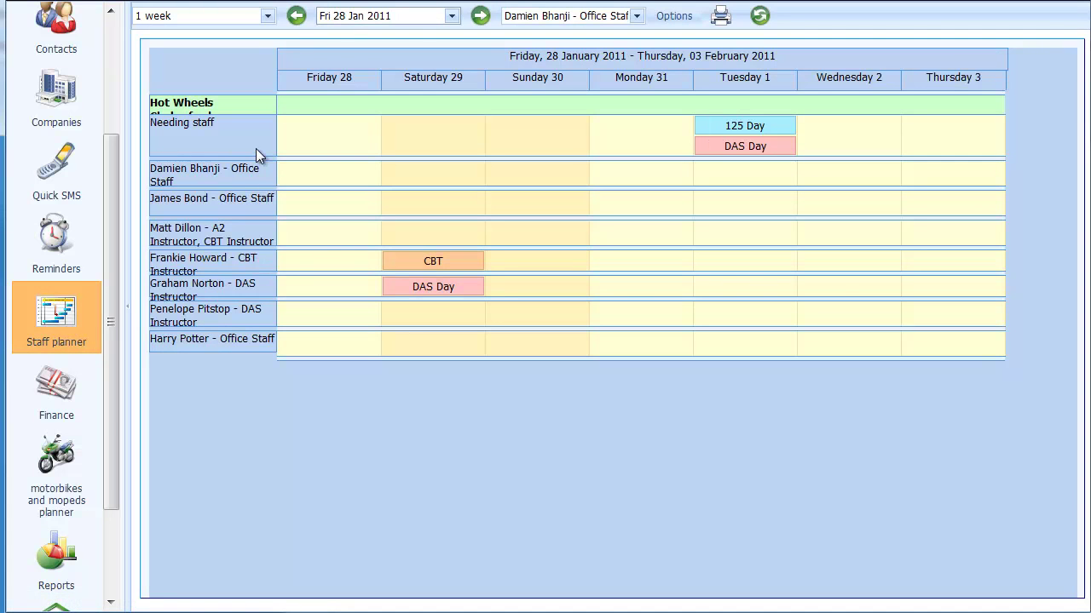
double_click(432, 263)
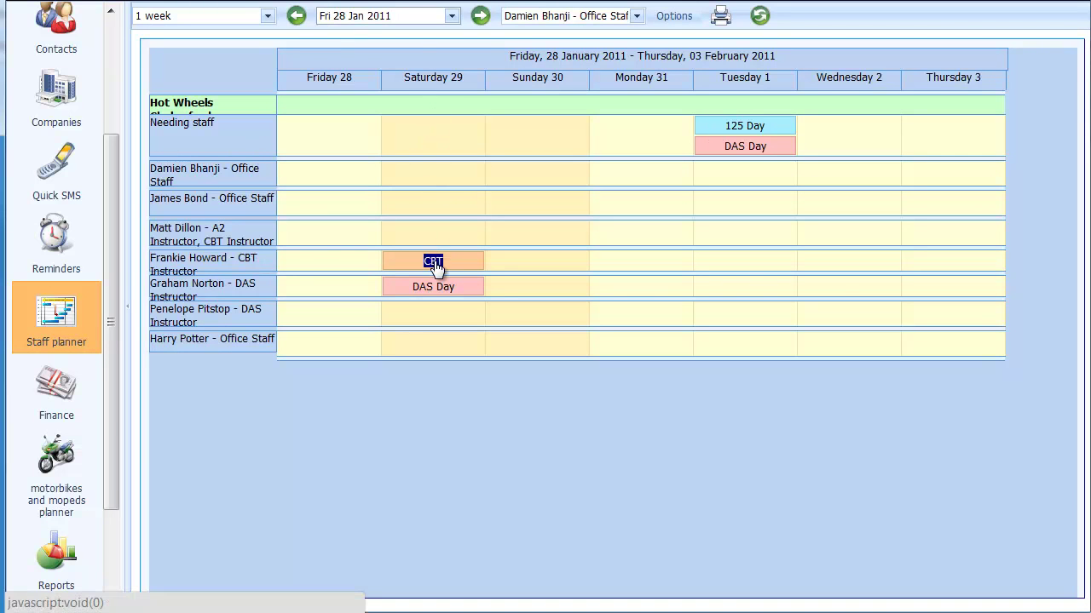
triple_click(243, 248)
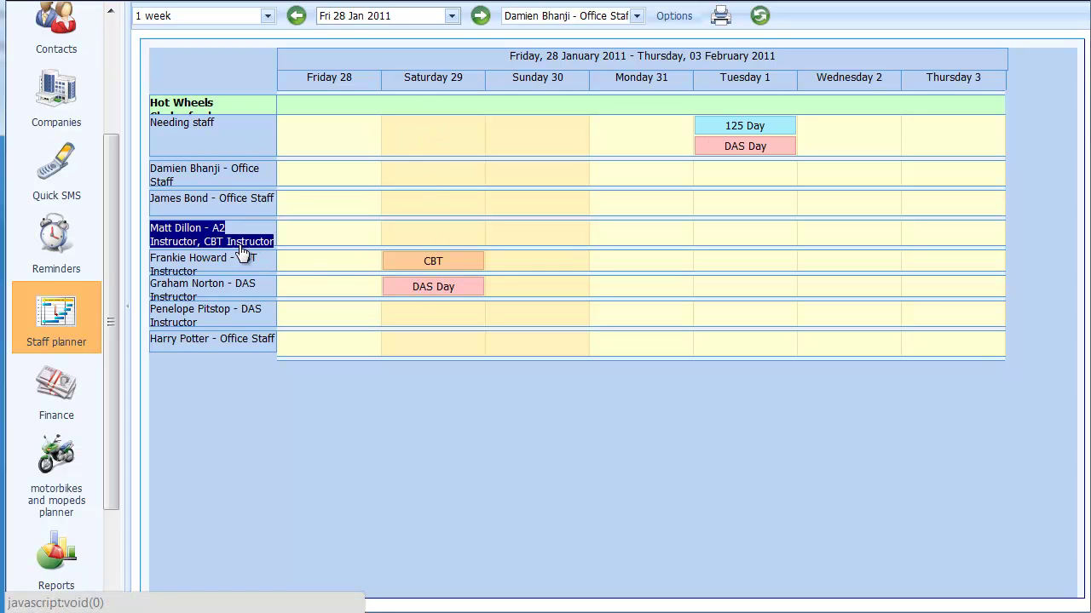
triple_click(242, 260)
click(346, 262)
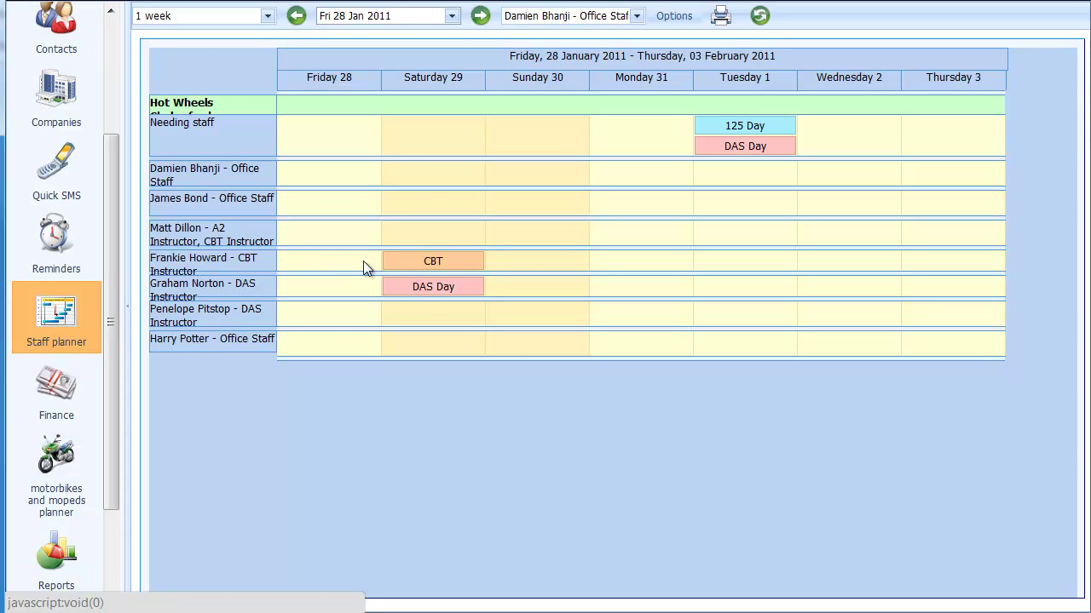
triple_click(213, 234)
triple_click(209, 263)
click(426, 273)
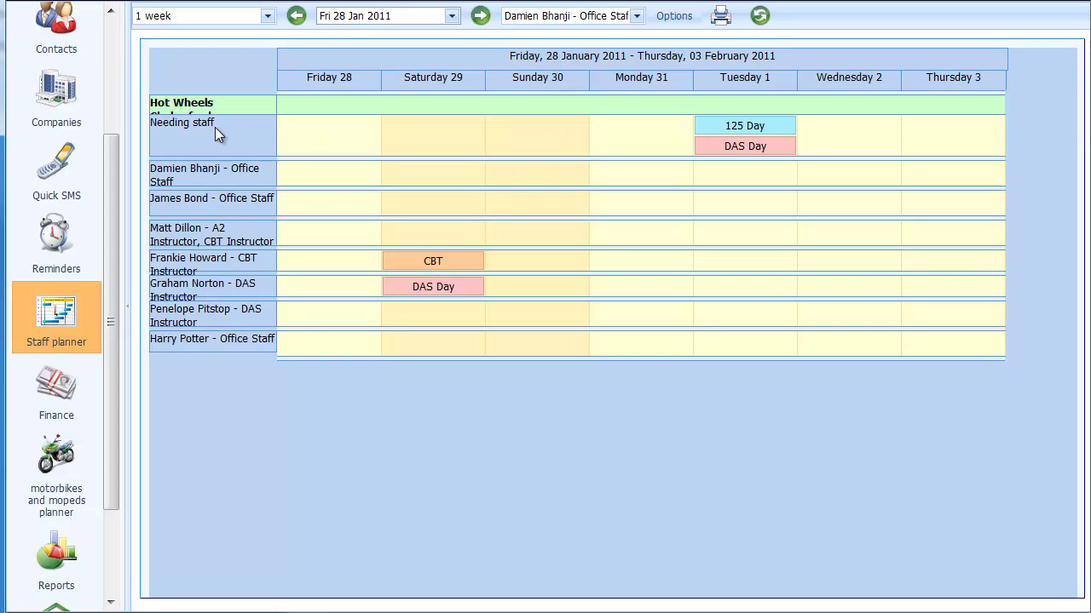
triple_click(731, 128)
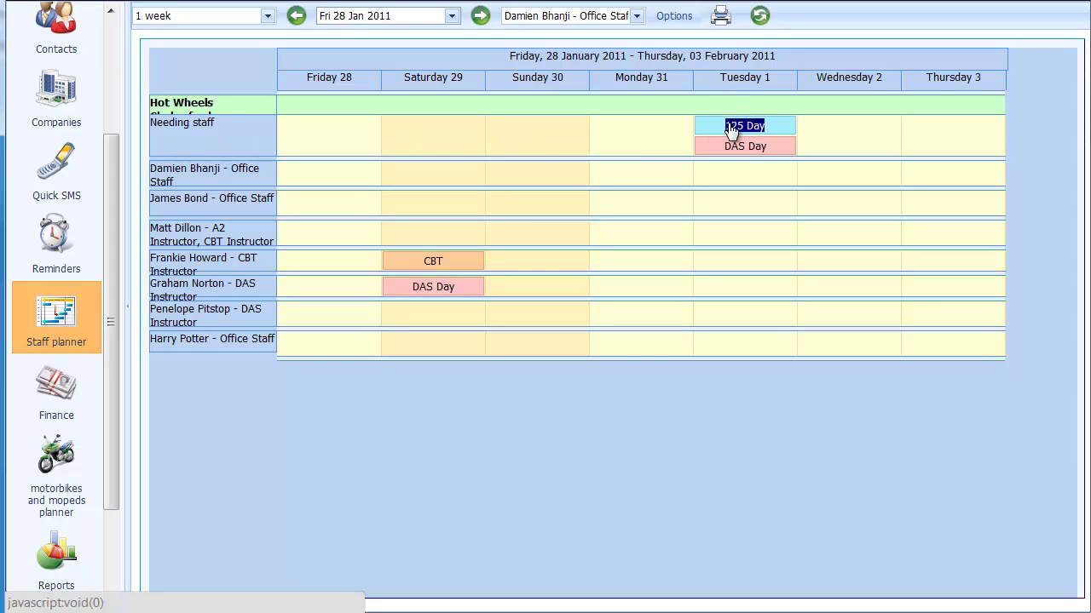
triple_click(730, 146)
triple_click(731, 126)
triple_click(728, 148)
triple_click(739, 129)
click(752, 126)
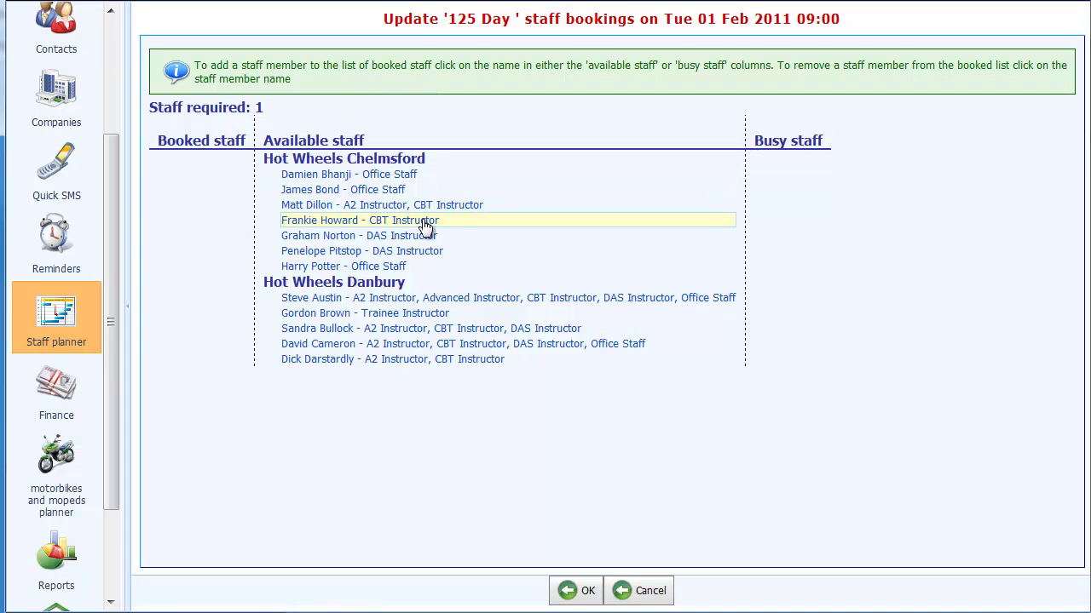
click(344, 209)
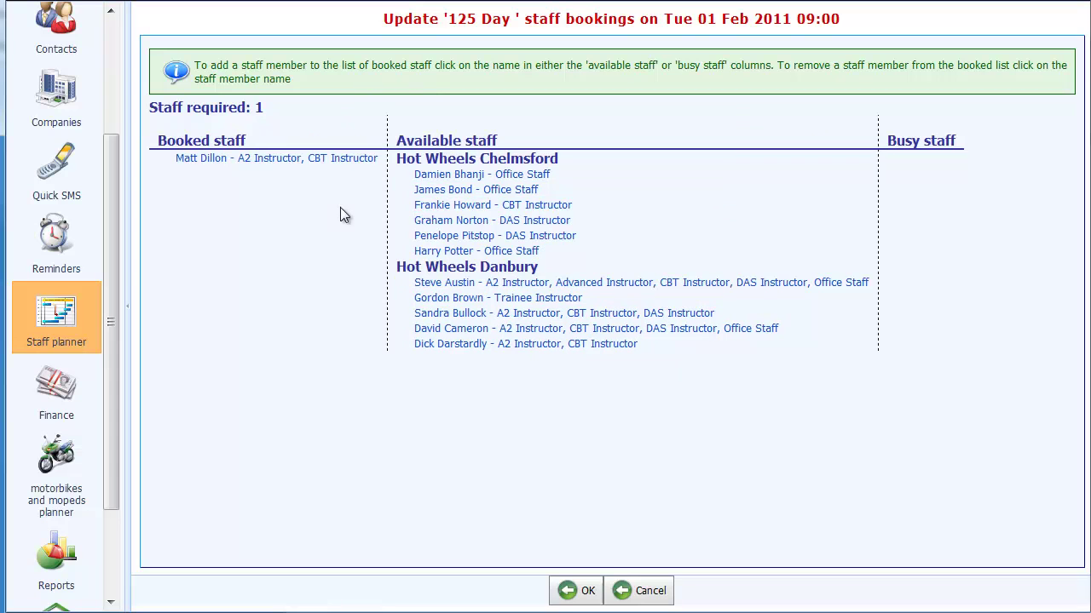
click(569, 597)
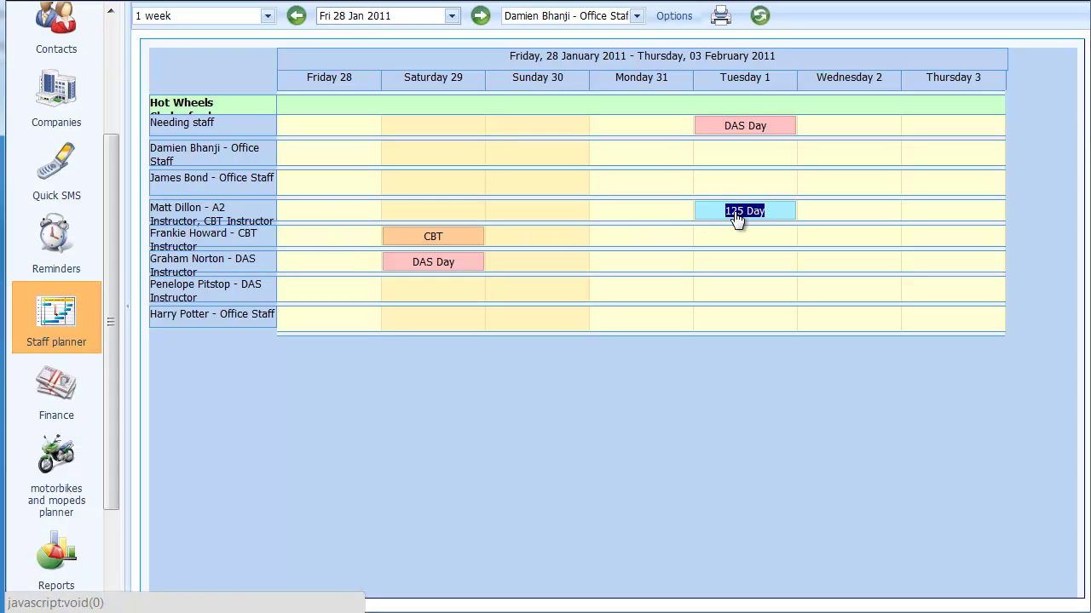
Assign Penelope Pitstop to Tuesday 1 Feb's DAS Day from the Needing staff row
click(752, 128)
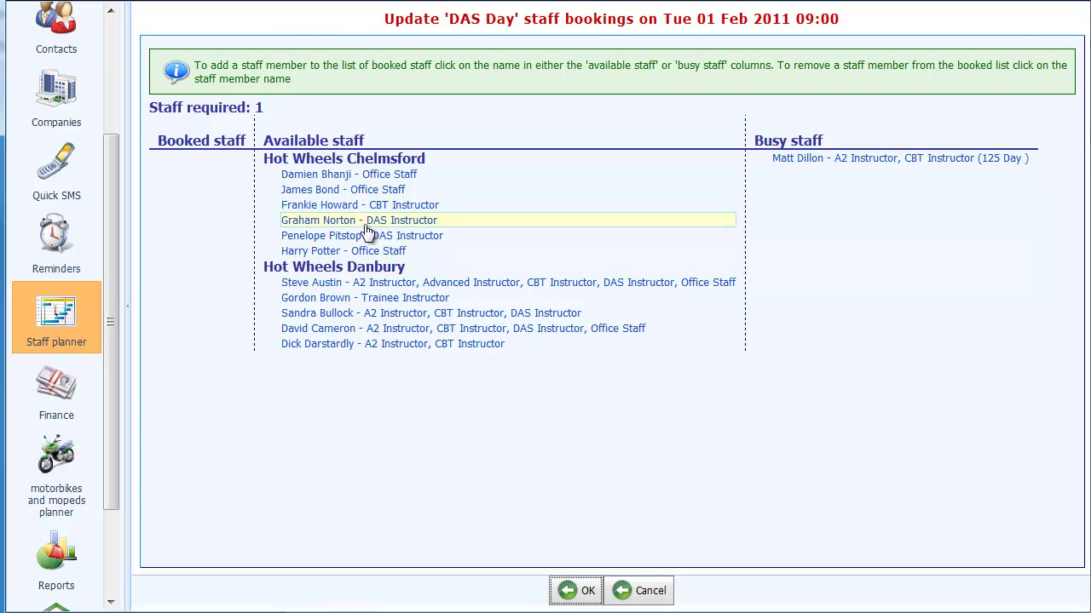
click(336, 239)
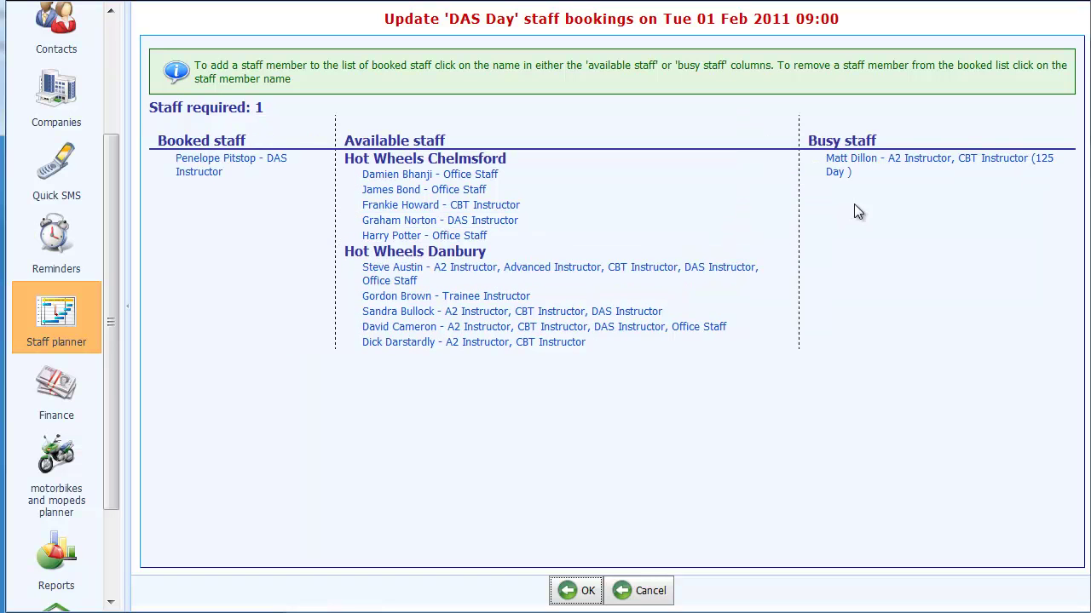
click(570, 591)
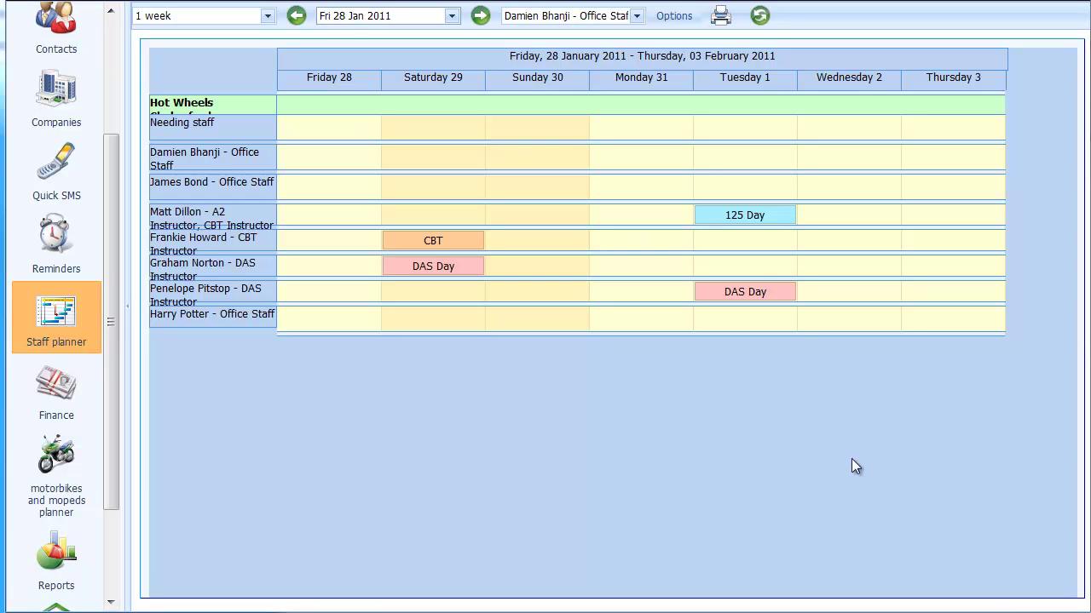
Delete Penelope Pitstop's staff booking on Tuesday's DAS Day and confirm the deletion
right_click(741, 295)
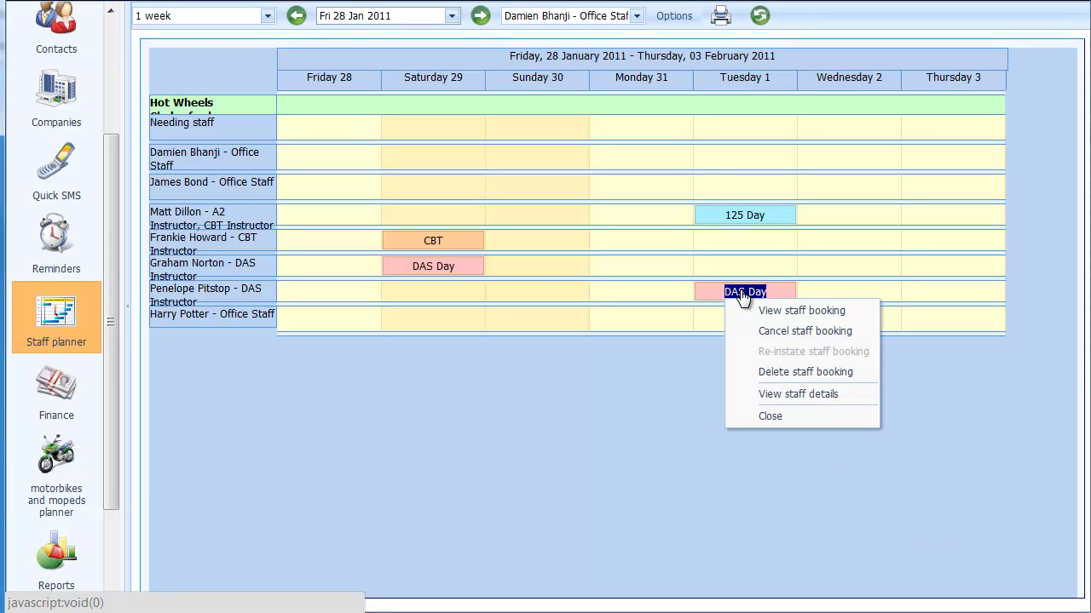
click(762, 372)
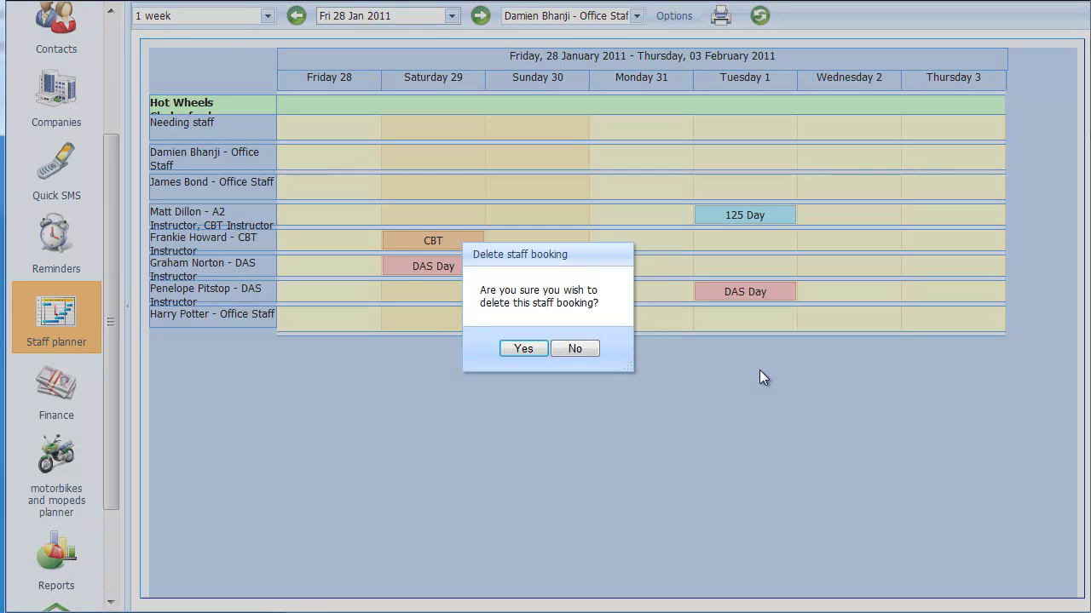
click(503, 348)
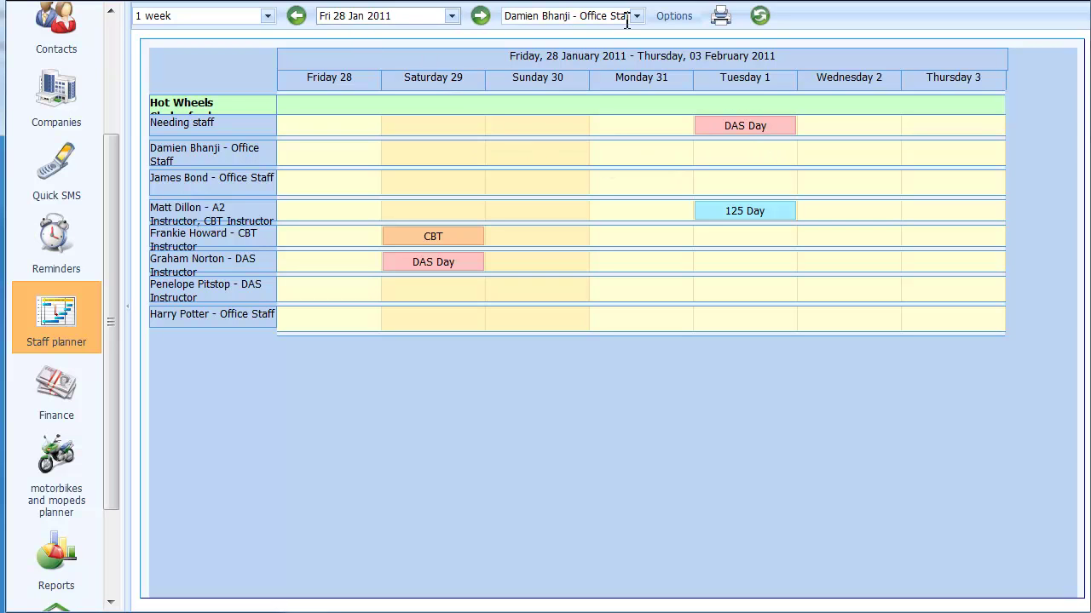
Switch the Staff planner's time span to 1 month
click(269, 25)
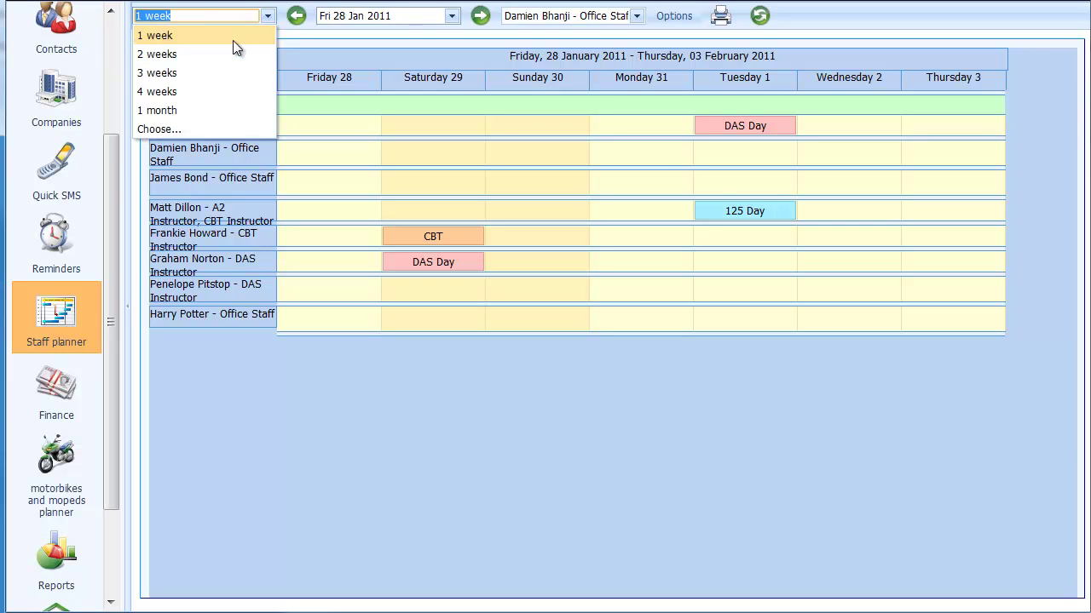
click(162, 111)
drag(383, 590, 349, 597)
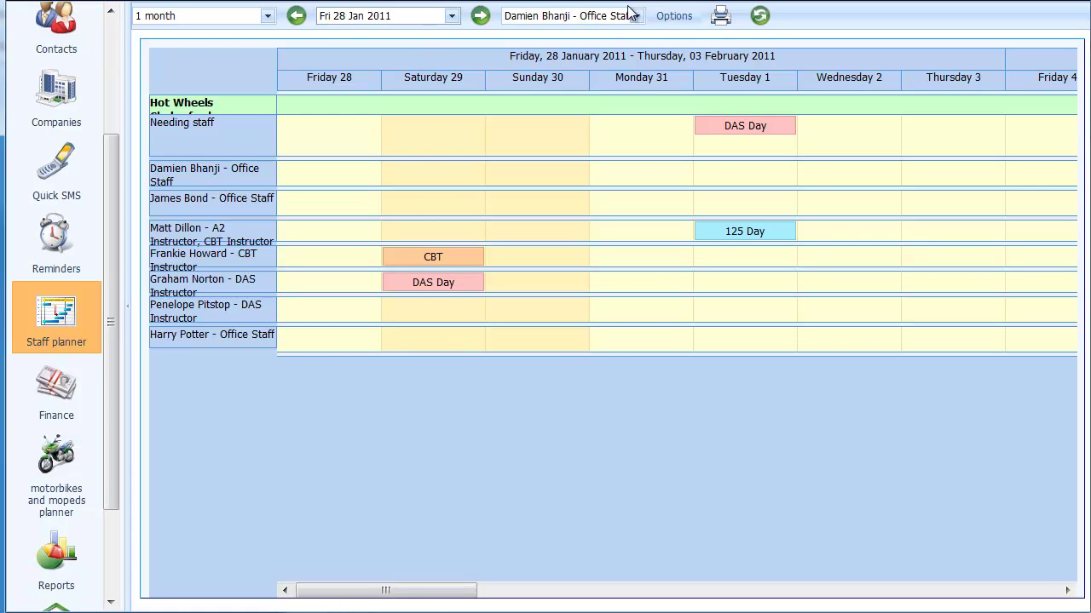
Turn on start and end times and contact bookings in the planner display options
click(669, 16)
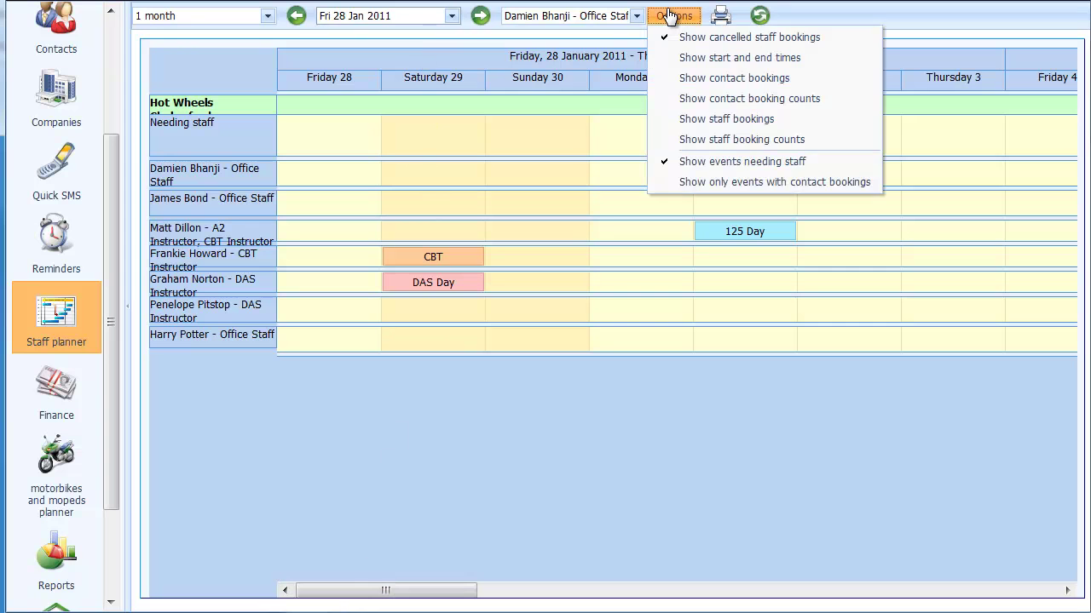
click(729, 57)
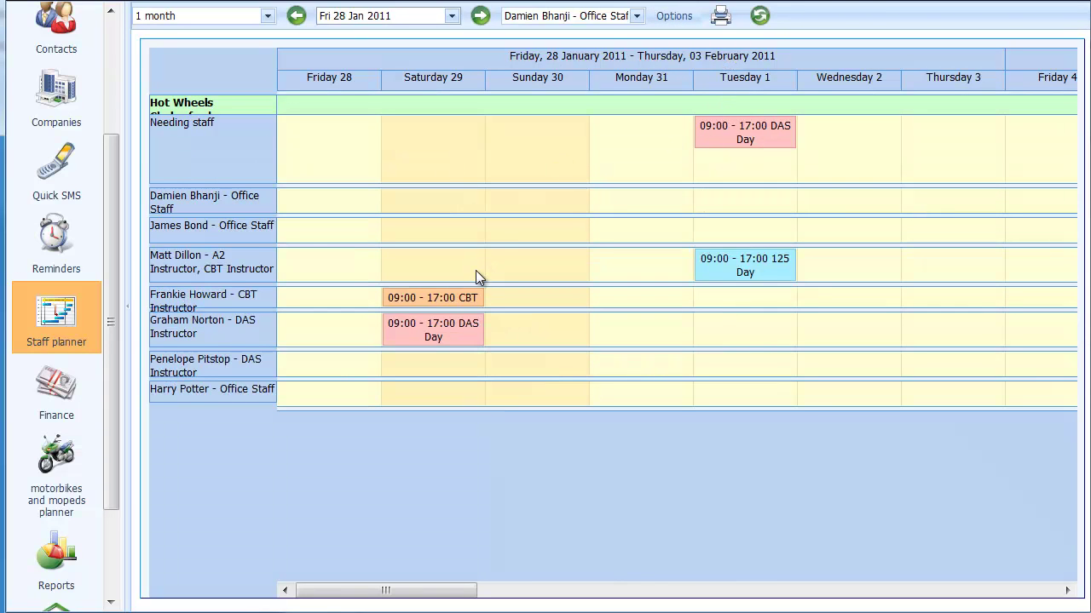
click(674, 15)
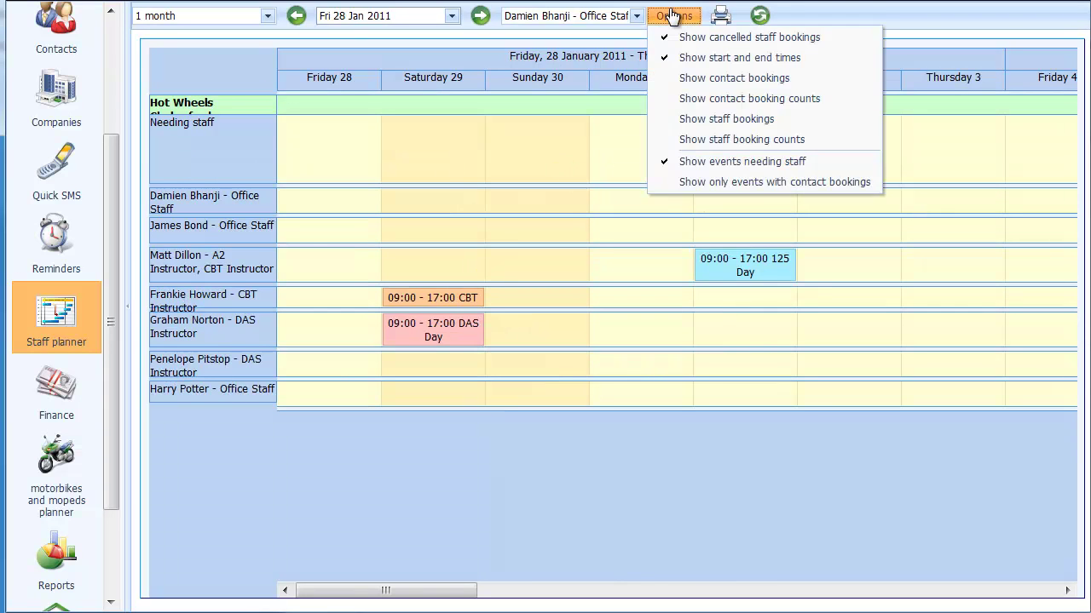
click(699, 78)
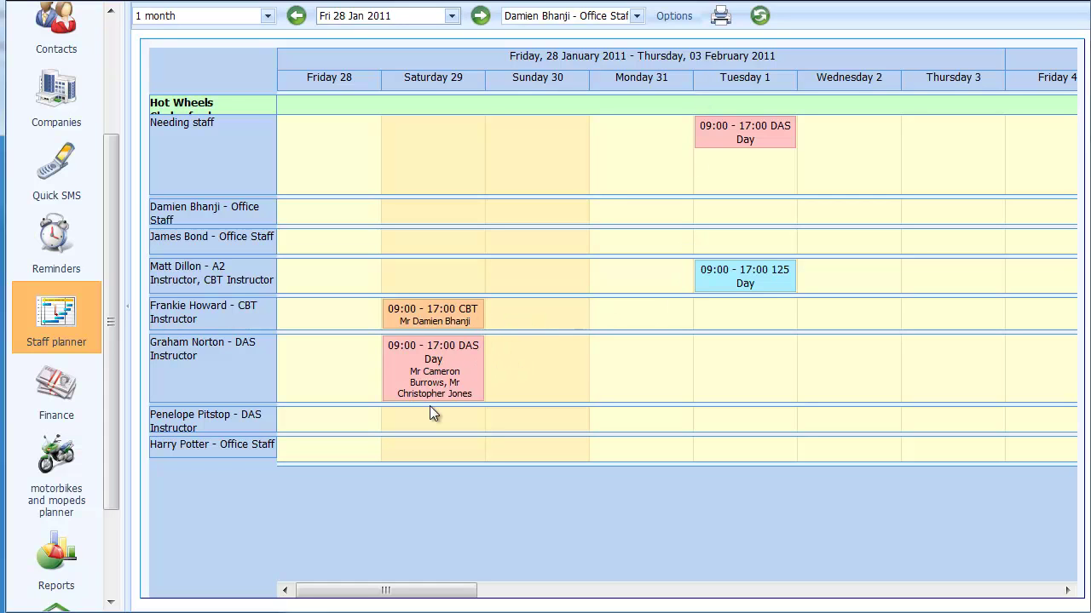
Replace contact names on bookings with booked counts and capacity, e.g. CBT 1 of 4
click(677, 19)
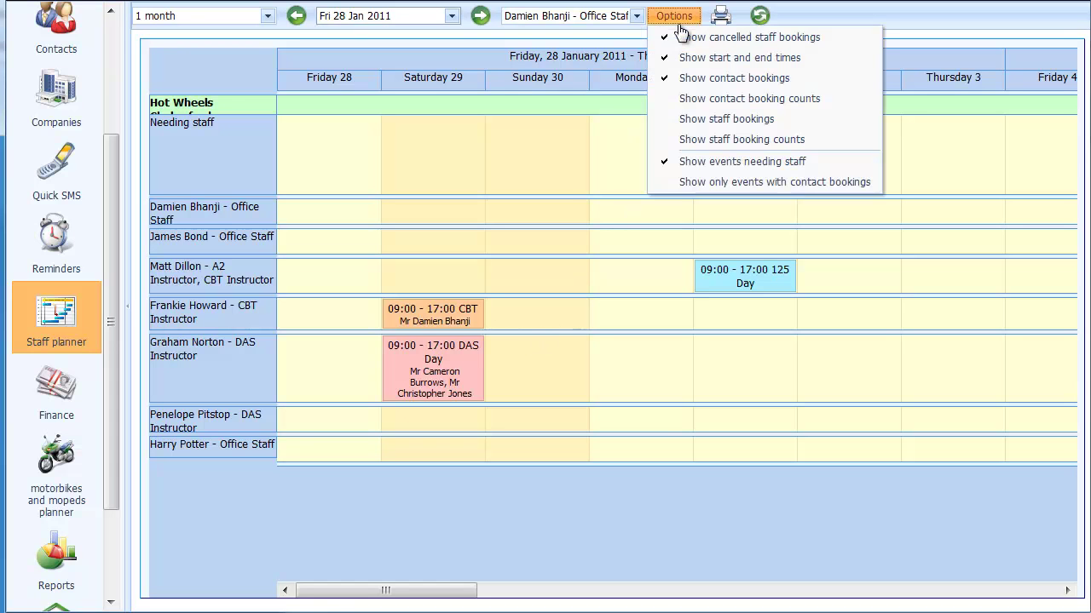
click(706, 85)
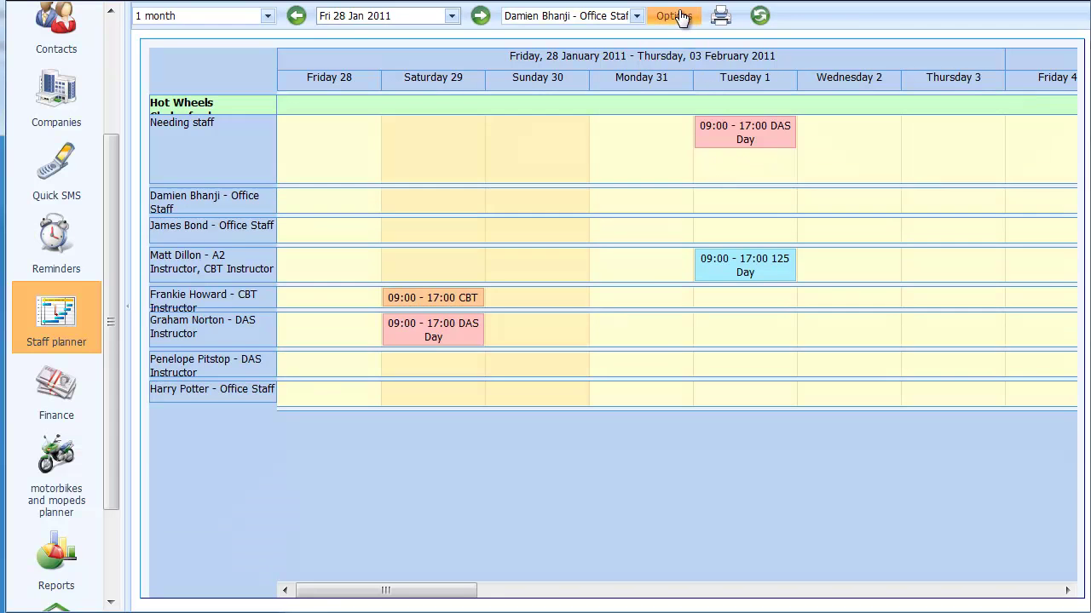
click(679, 17)
click(690, 99)
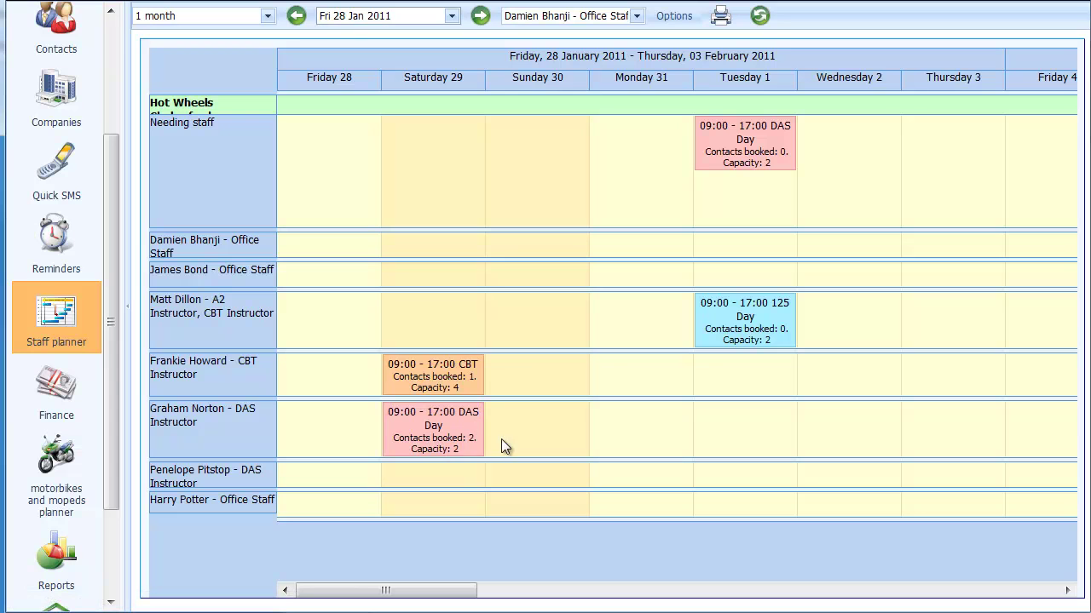
click(673, 15)
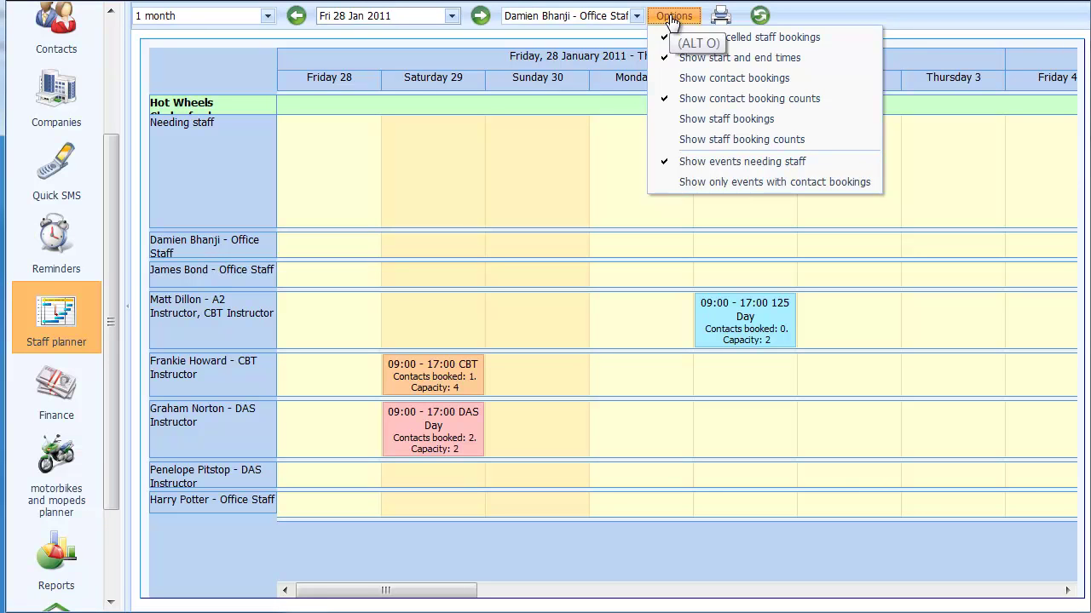
click(627, 194)
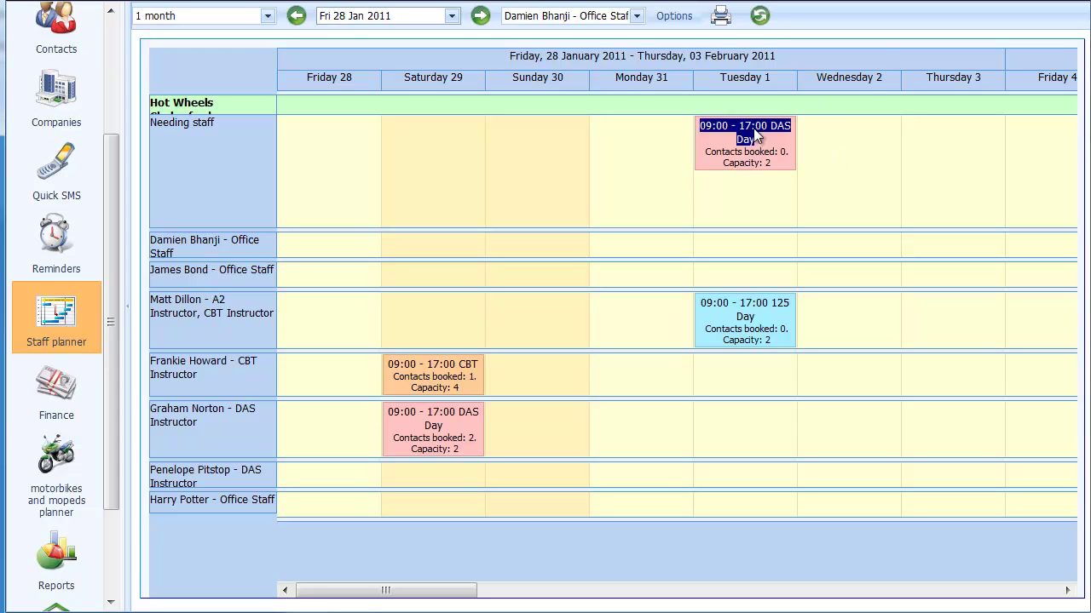
click(674, 19)
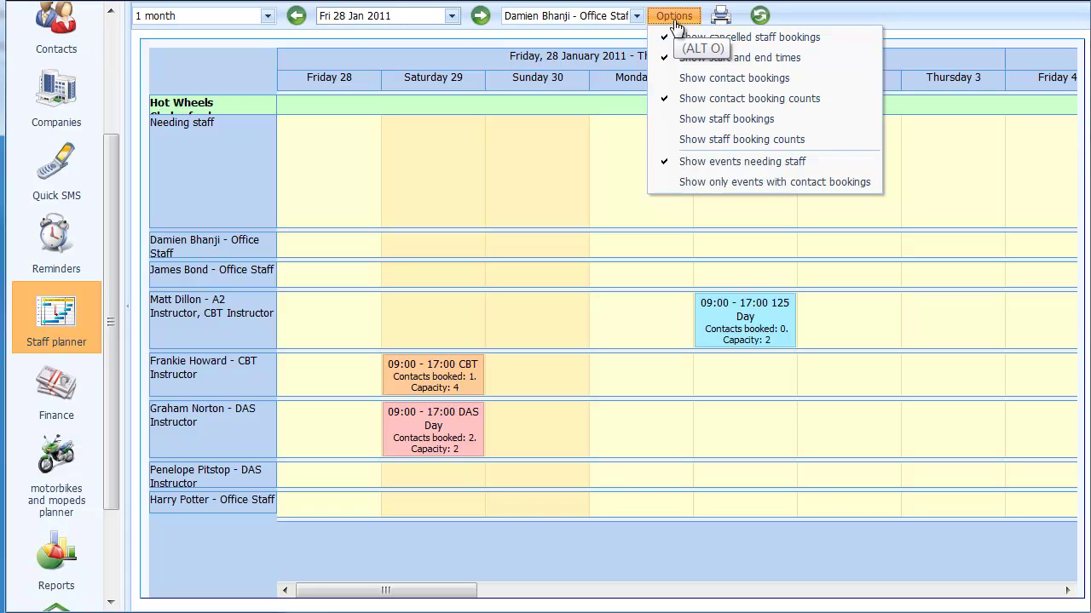
click(716, 176)
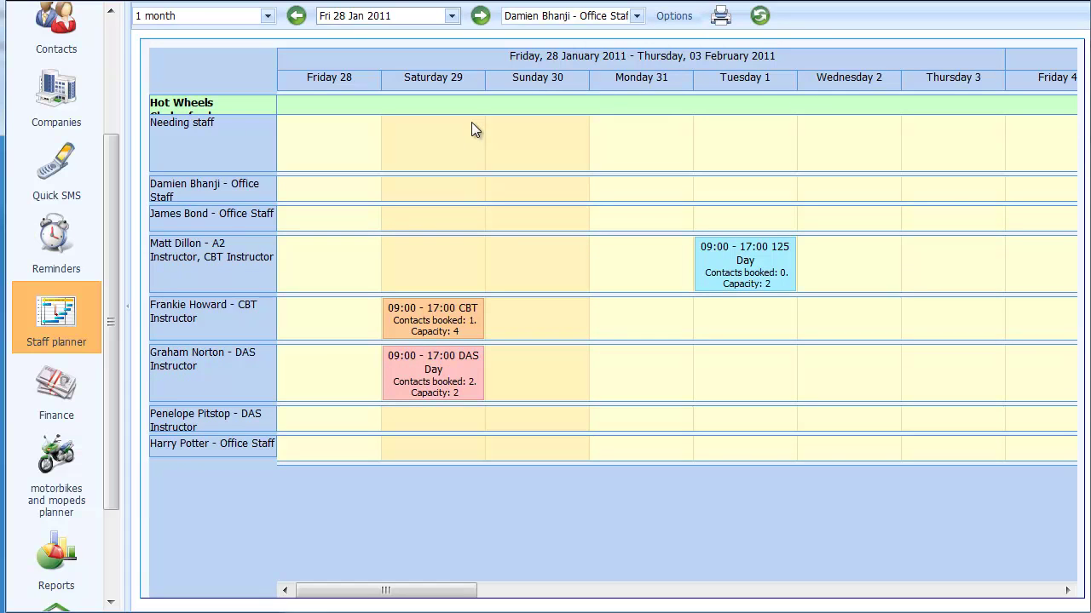
click(679, 18)
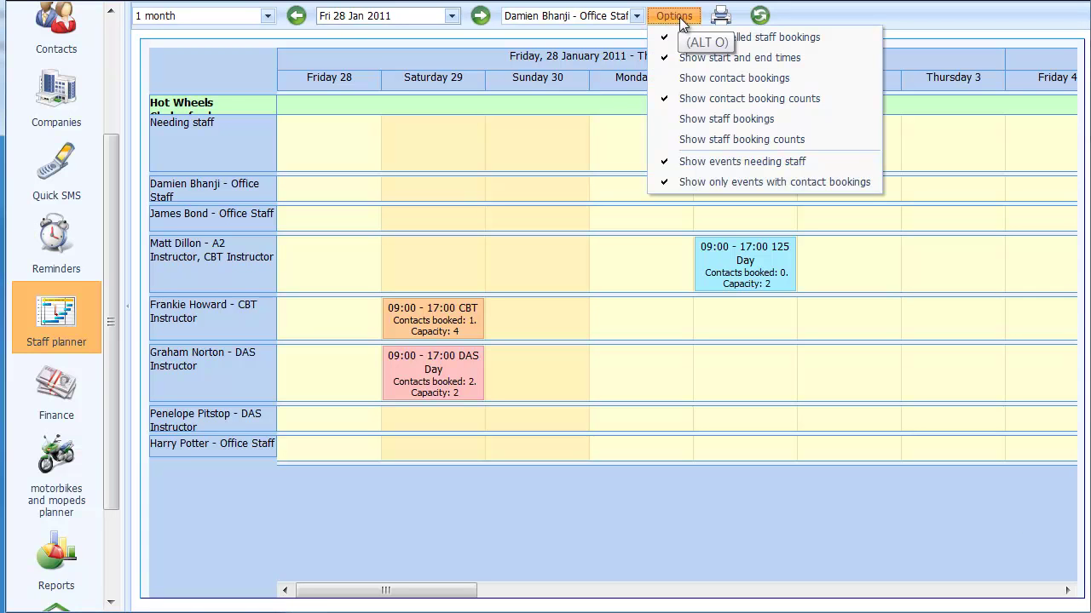
click(729, 181)
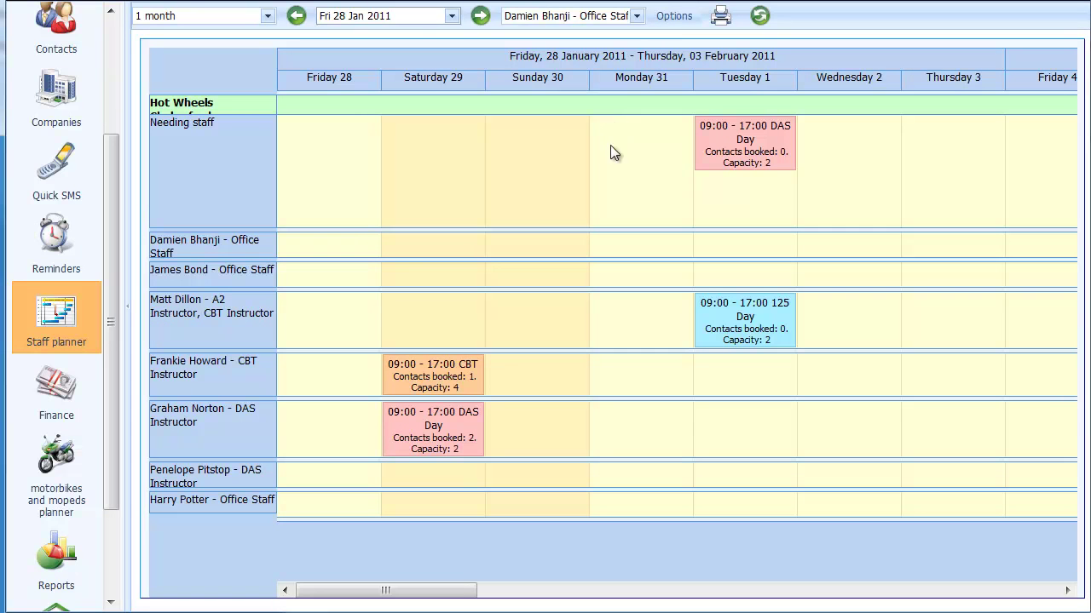
double_click(312, 475)
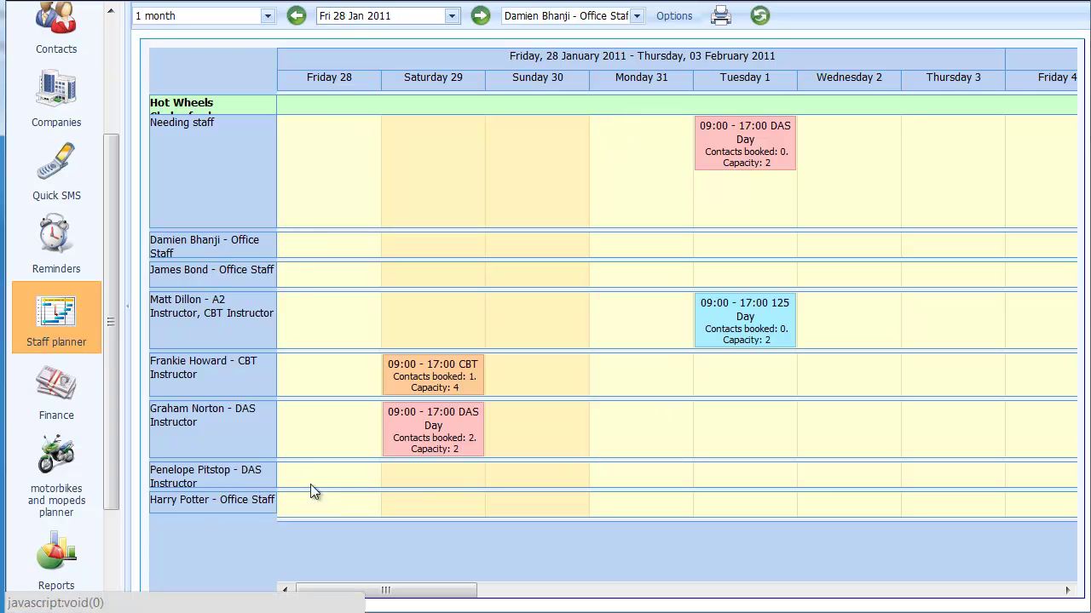
Add holiday for the DAS Instructor from Fri 28 Jan to Sat 05 Feb 2011
right_click(352, 472)
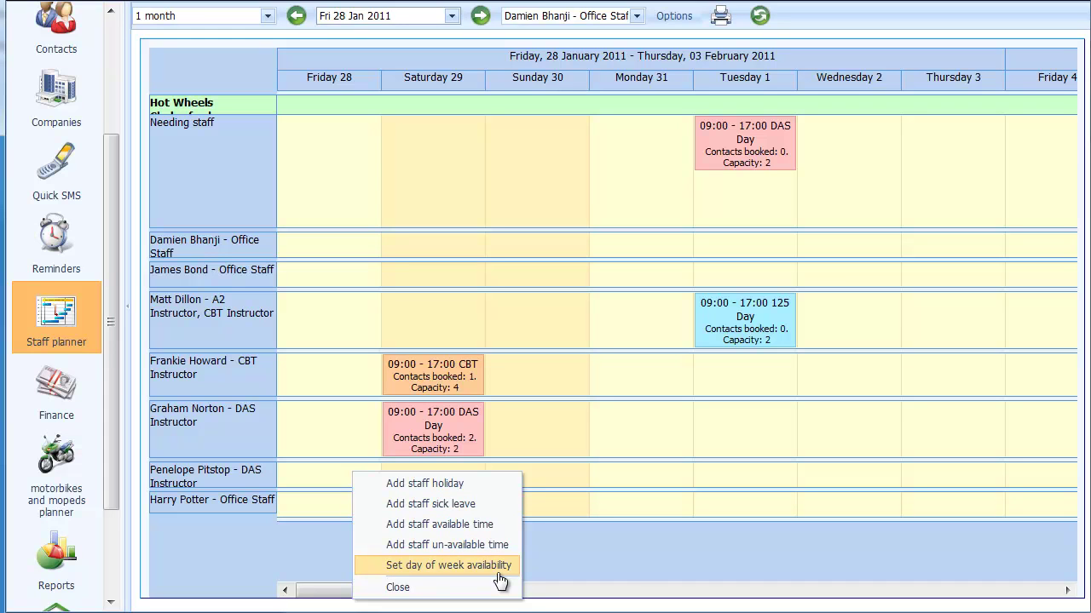
click(467, 484)
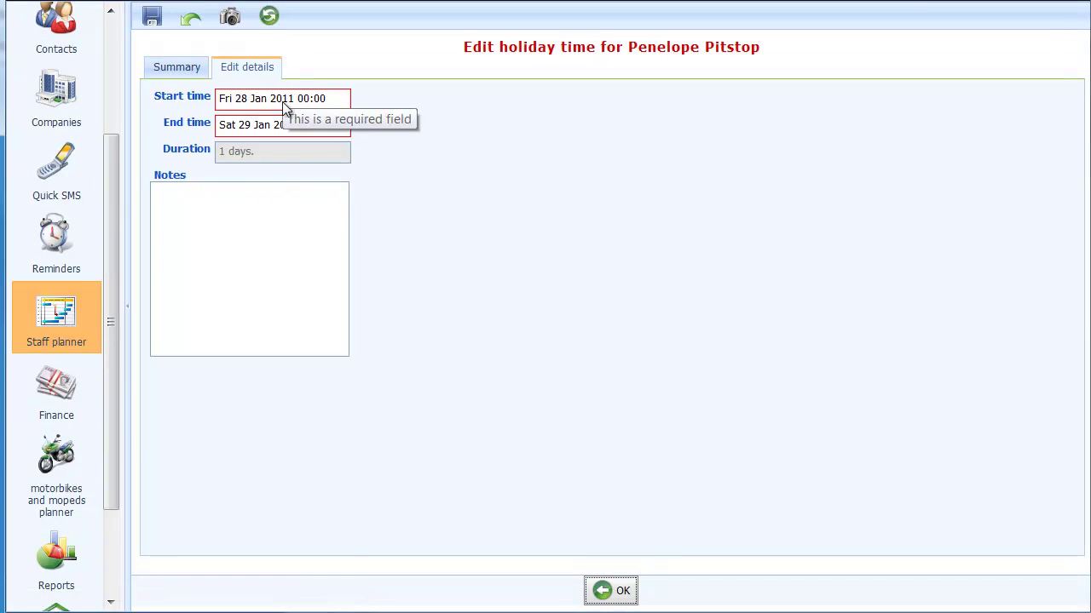
click(345, 128)
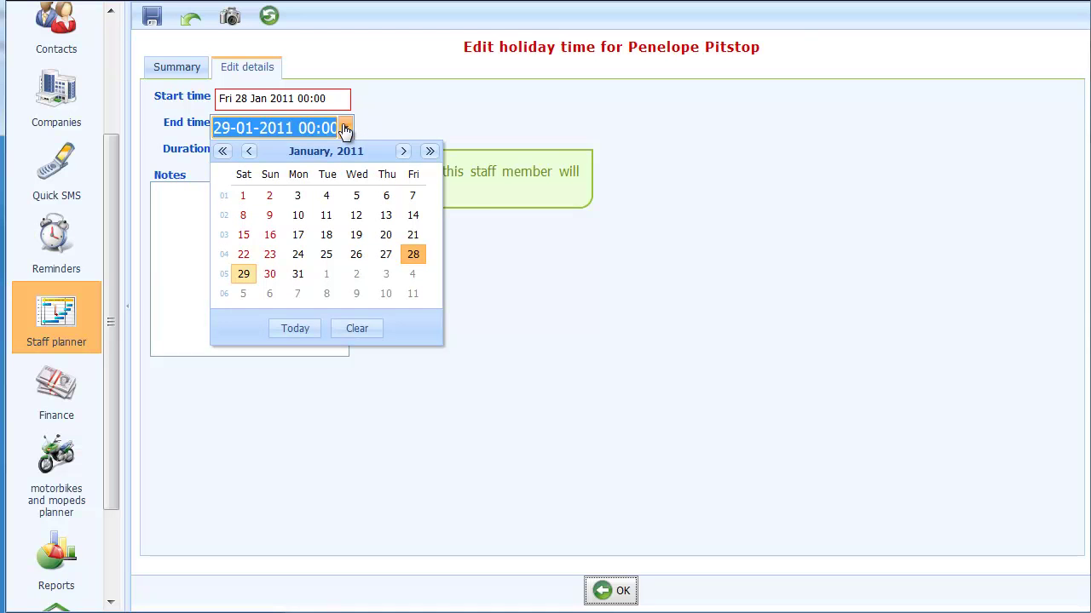
click(250, 297)
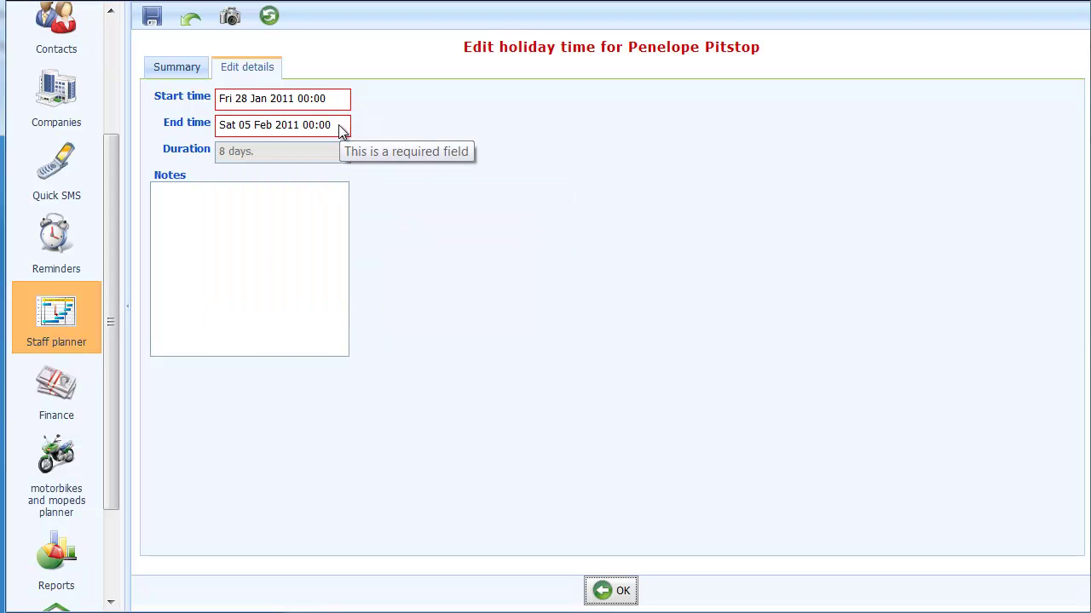
click(612, 591)
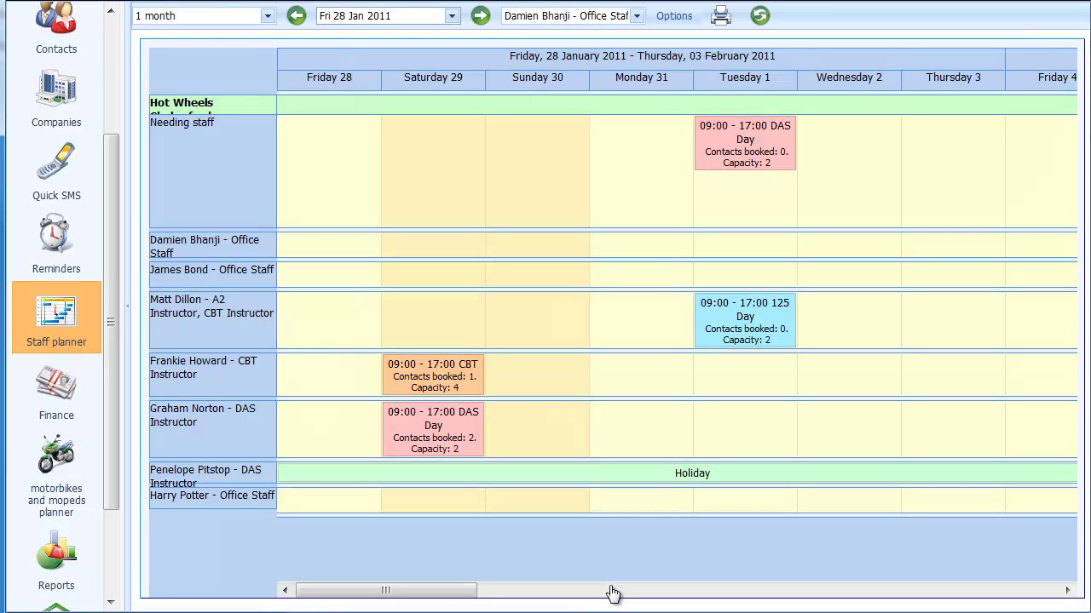
Select and inspect the new holiday entry in the Staff planner row
double_click(692, 475)
drag(692, 475, 230, 477)
click(449, 481)
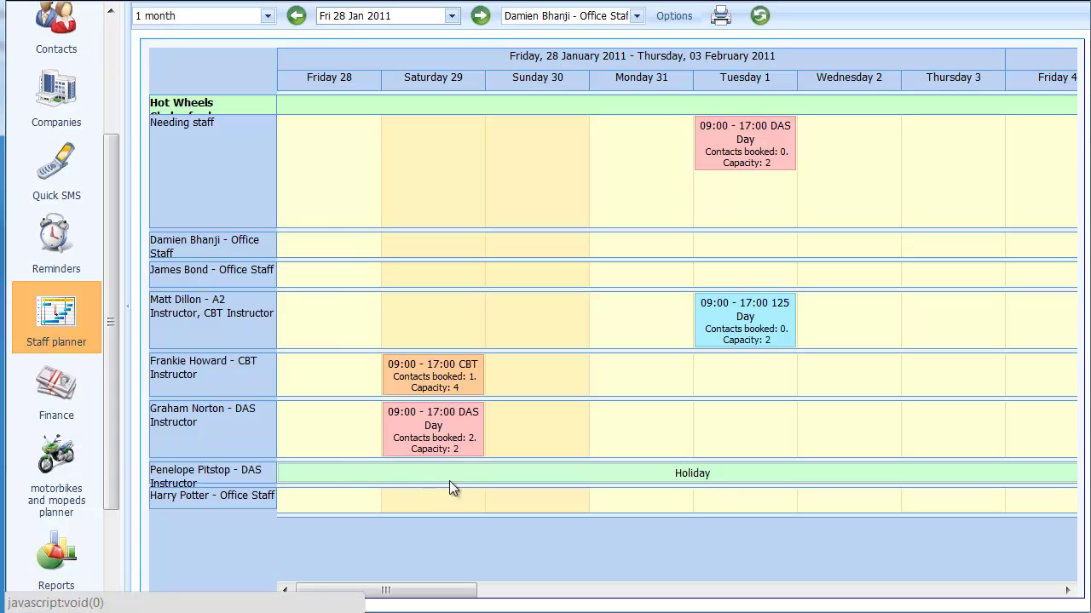
double_click(701, 476)
click(755, 425)
triple_click(755, 129)
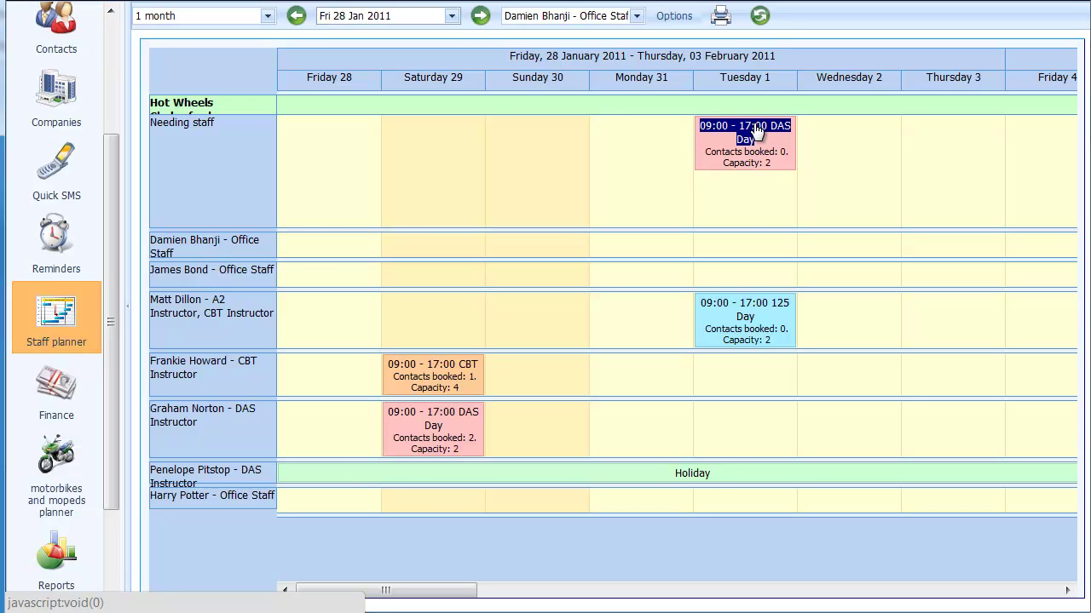
click(757, 130)
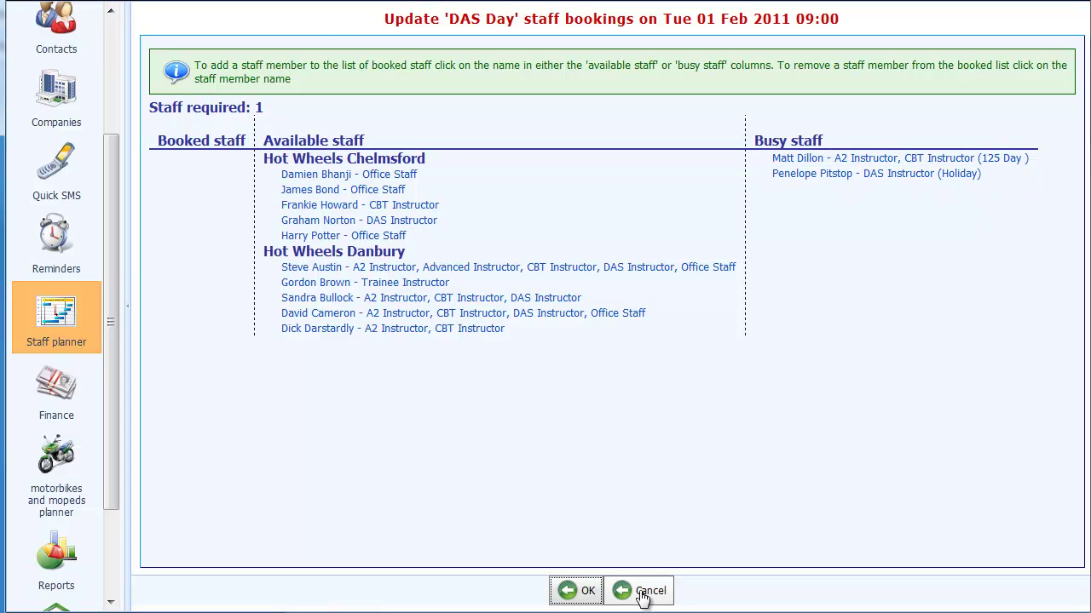
click(571, 591)
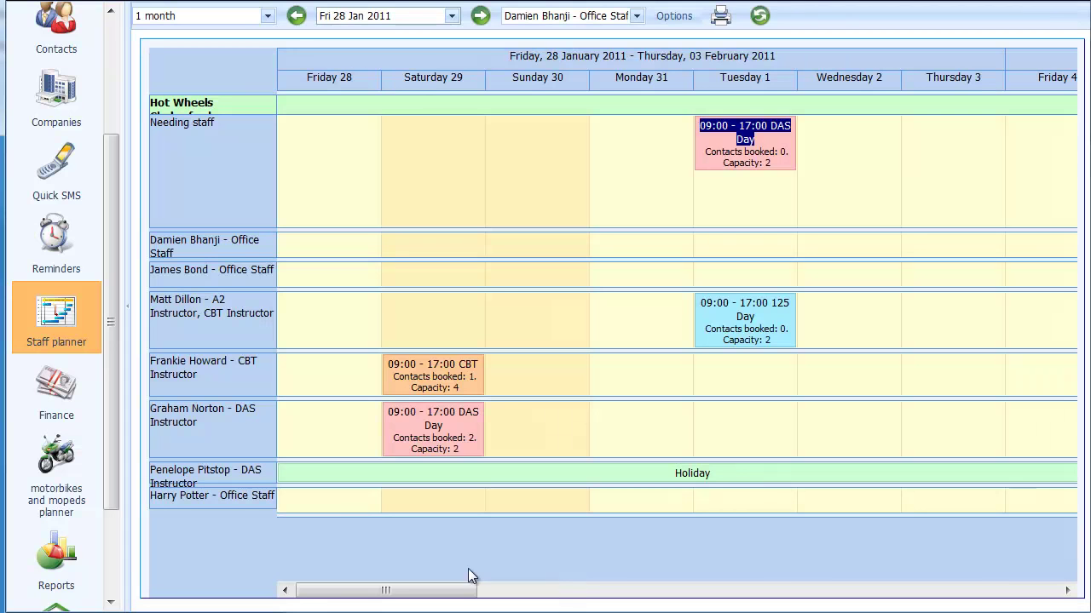
Add sick leave for the Office Staff member from Fri 28 to Mon 31 Jan 2011
right_click(314, 504)
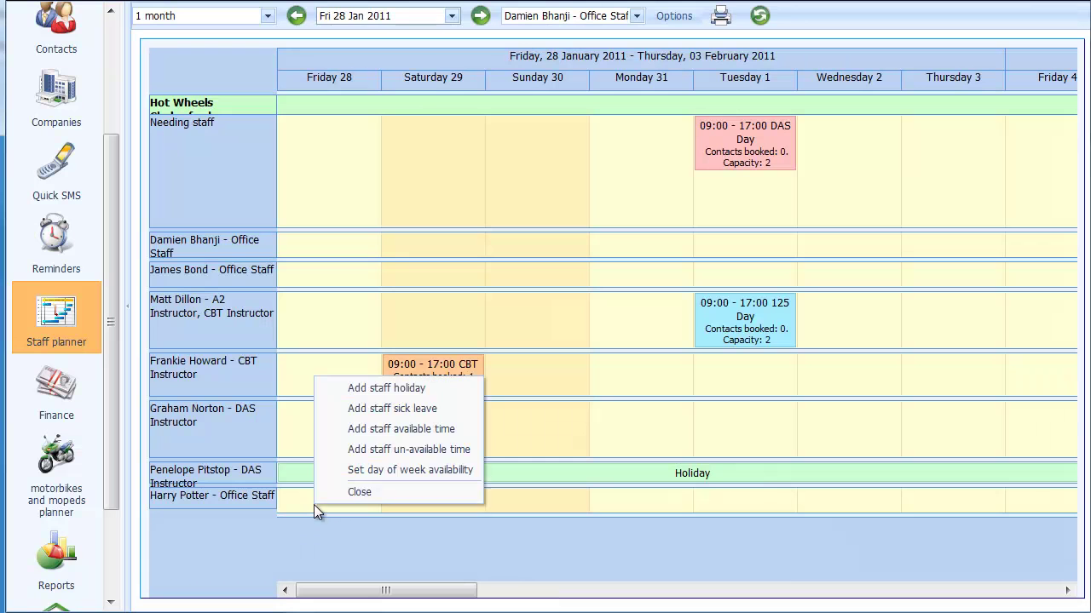
click(389, 411)
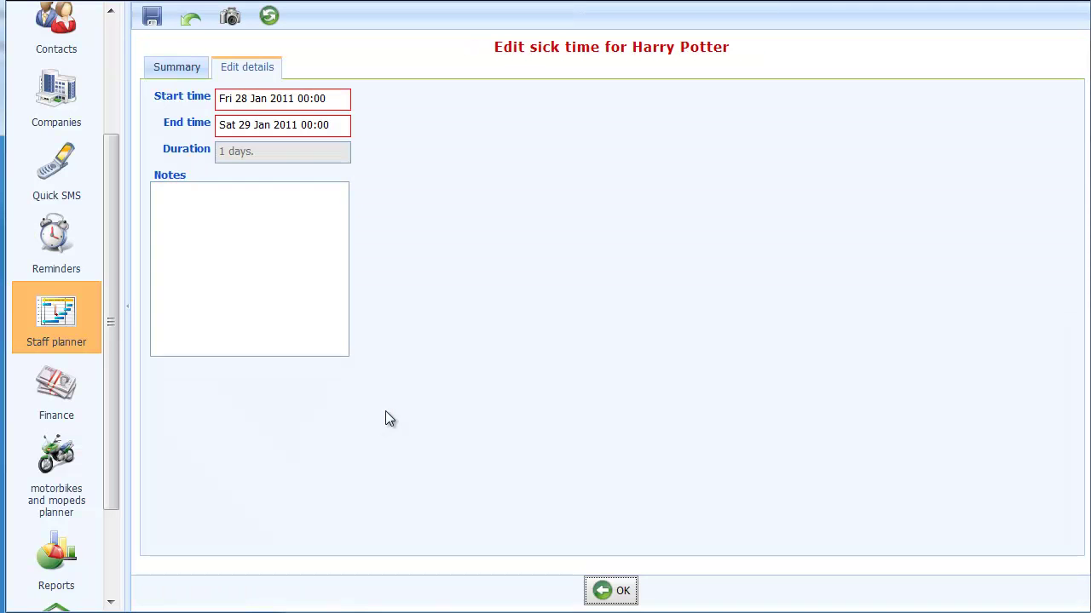
click(341, 124)
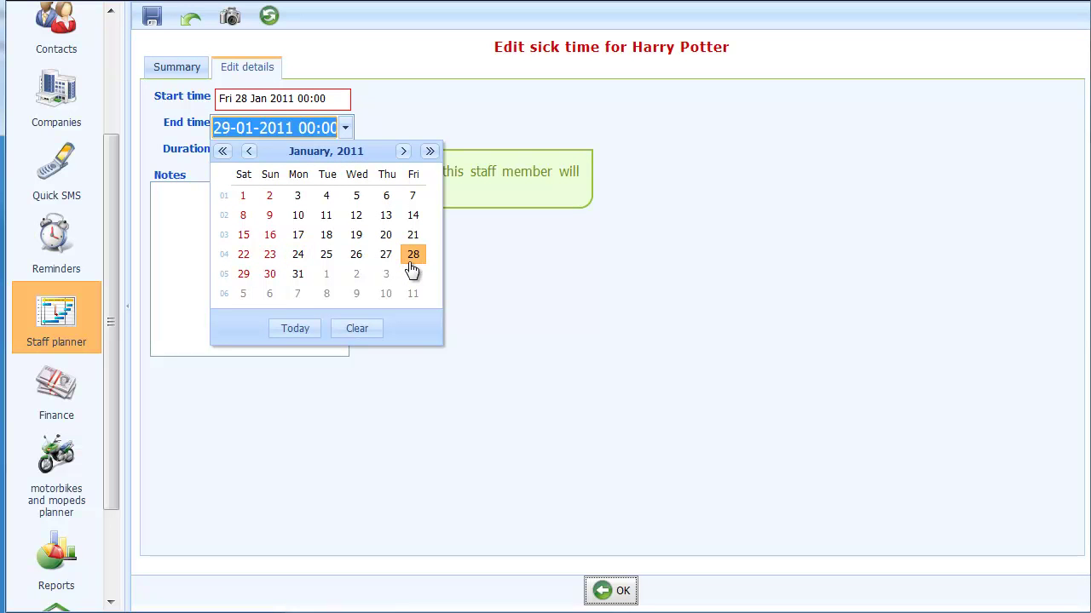
click(300, 276)
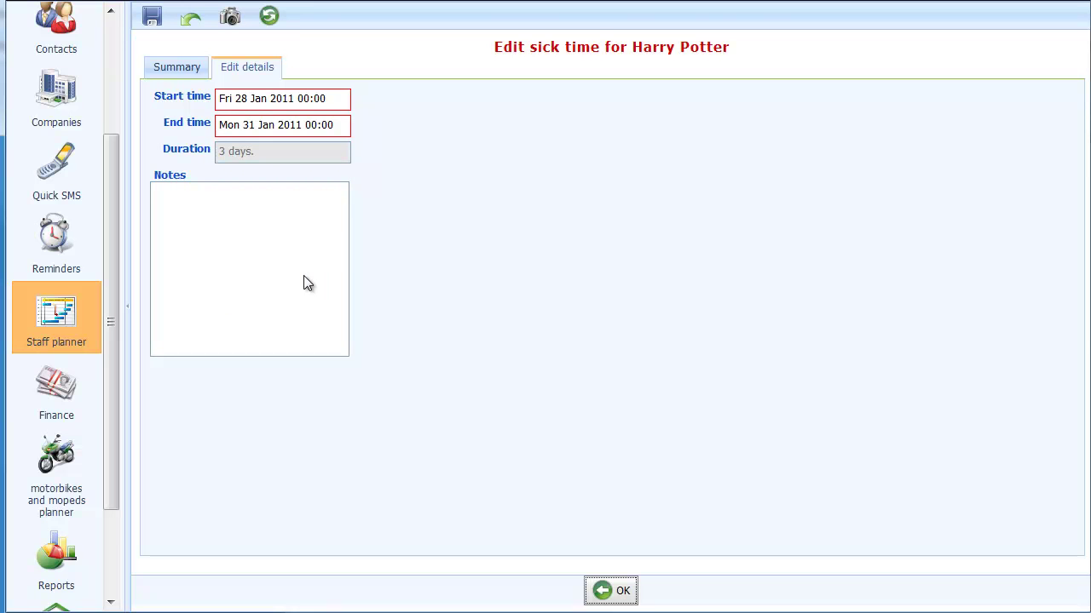
click(601, 591)
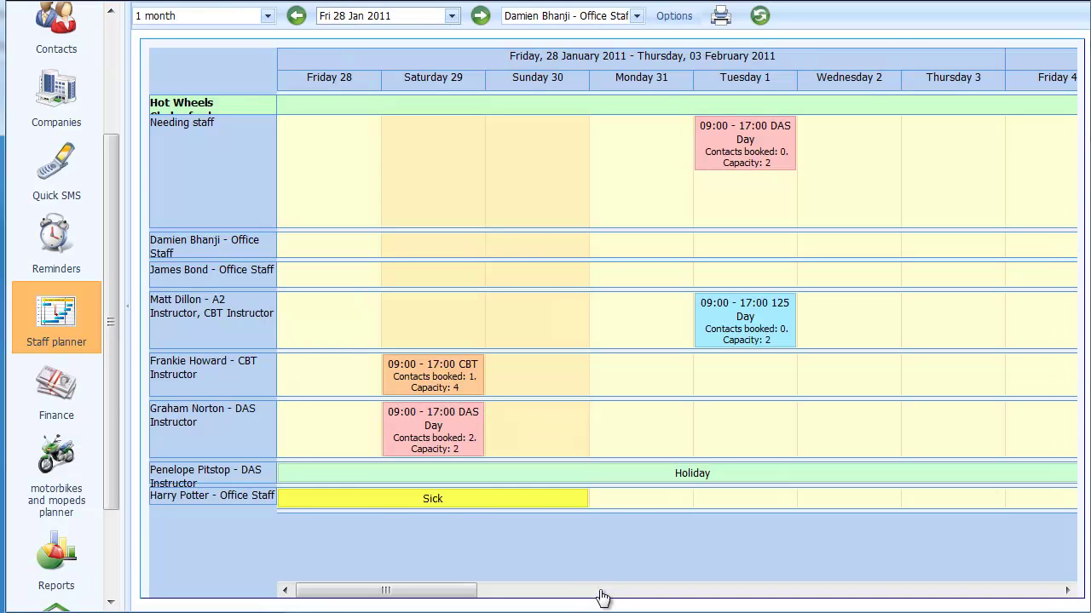